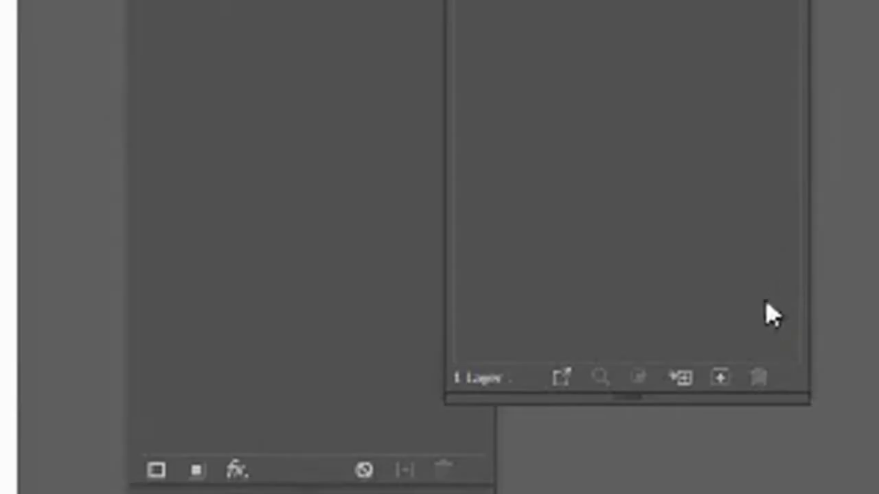
Step: Add a new layer above the DOTTED LINE layer and name it FACE
click(720, 376)
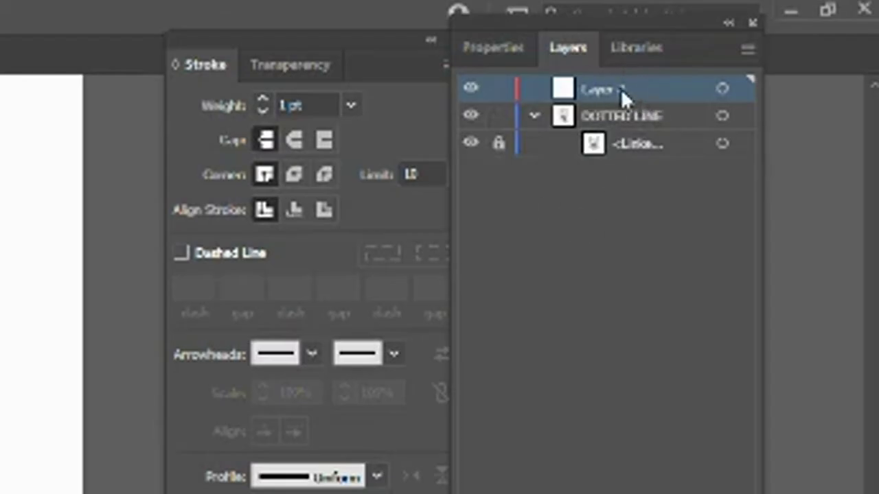
double_click(620, 89)
text(FACE)
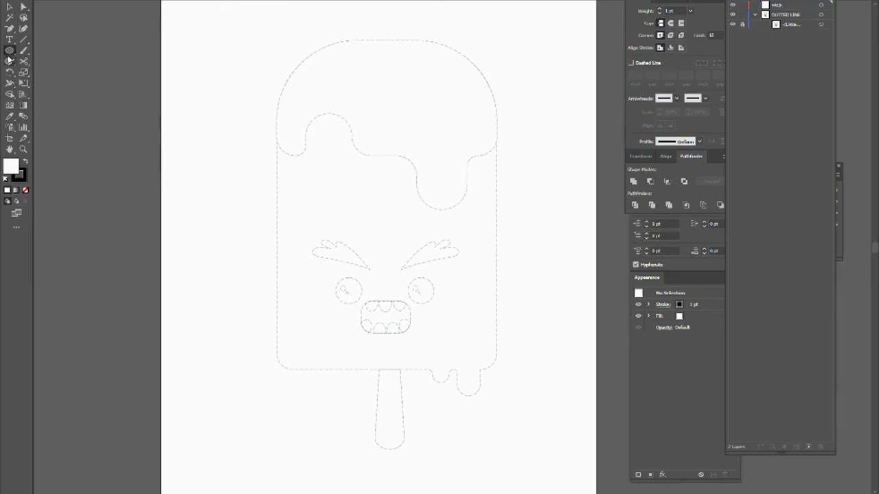
click(11, 52)
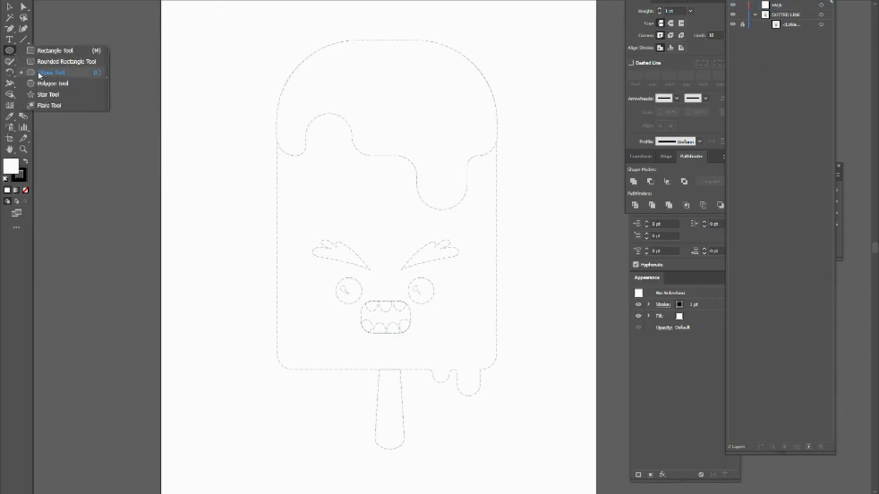
click(11, 54)
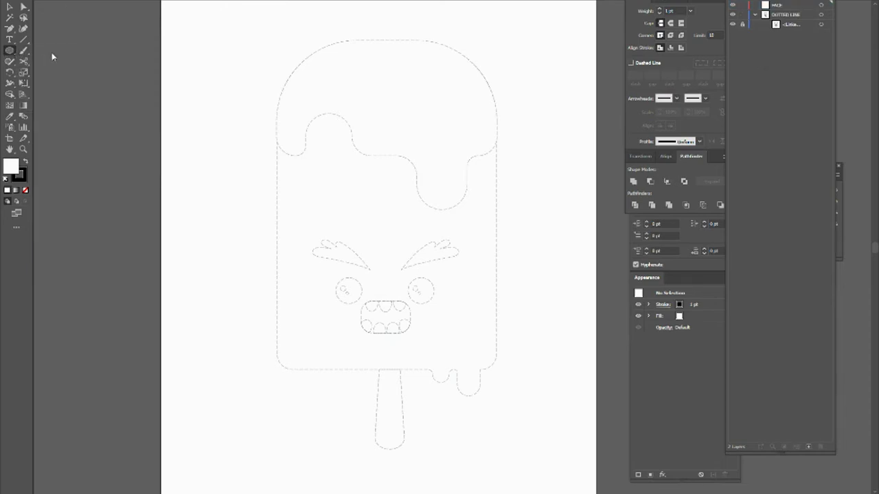
click(9, 50)
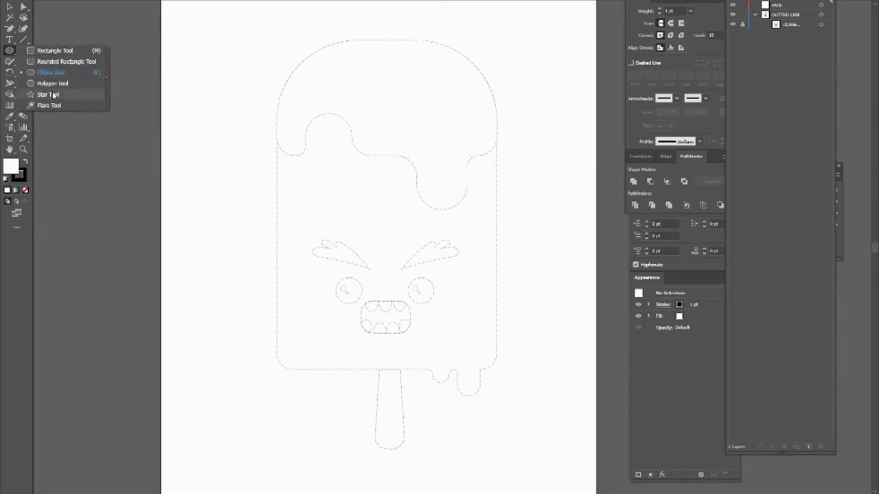
click(9, 52)
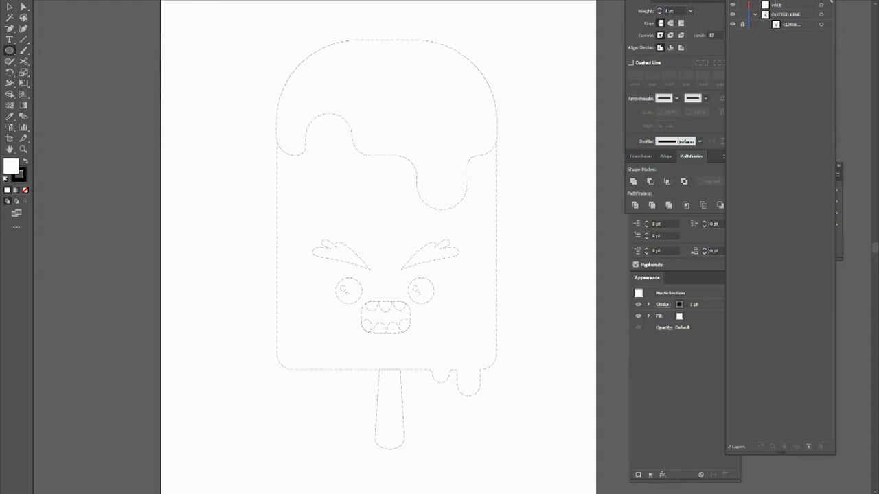
click(181, 0)
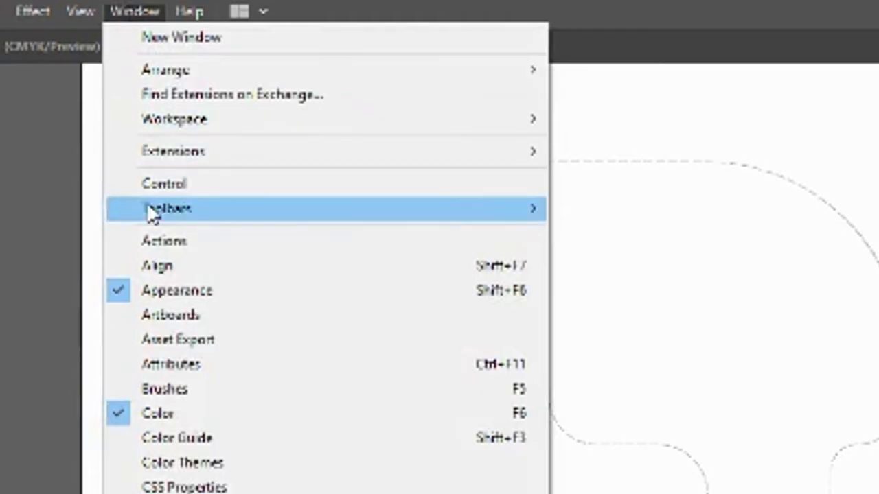
mouse_move(269, 61)
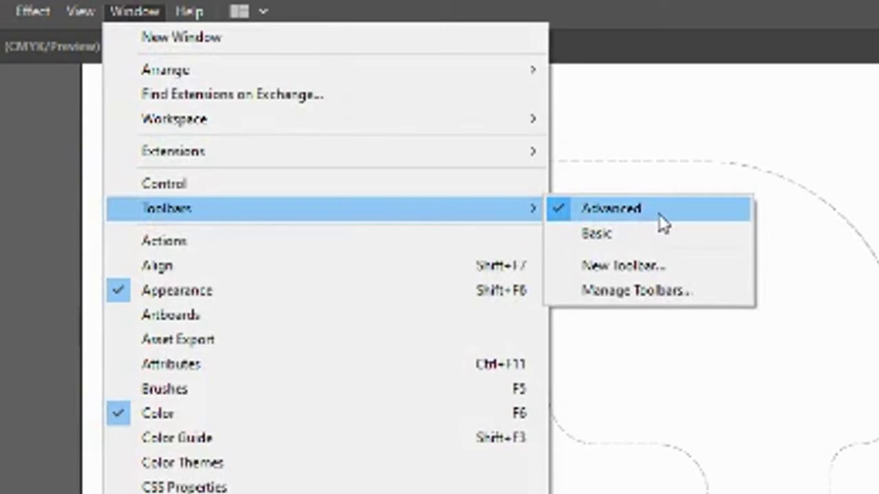
drag(9, 50, 54, 73)
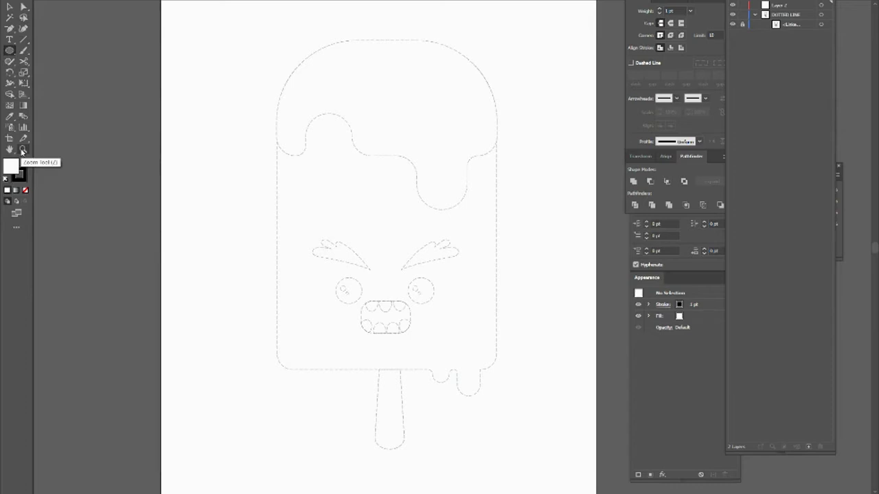
Step: Trace the left eye's dashed outline with a circle drawn from its centre, and set the circle's fill to none
click(23, 150)
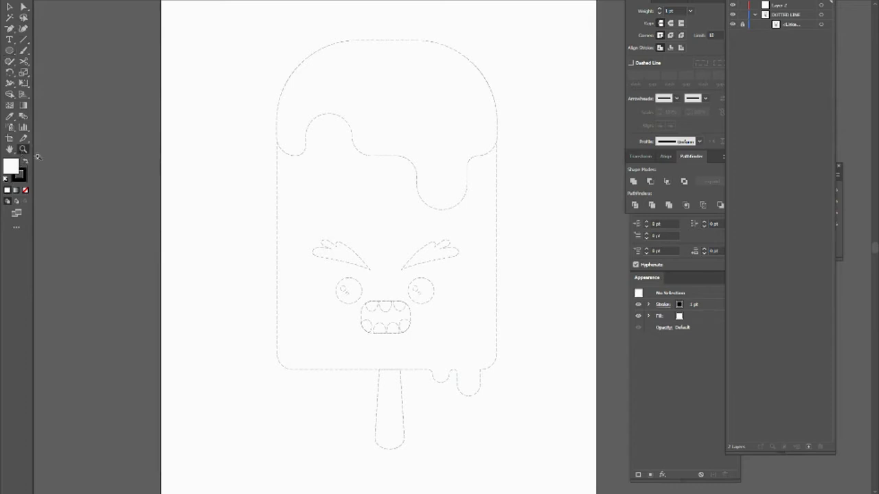
click(352, 294)
click(350, 294)
drag(540, 191, 231, 228)
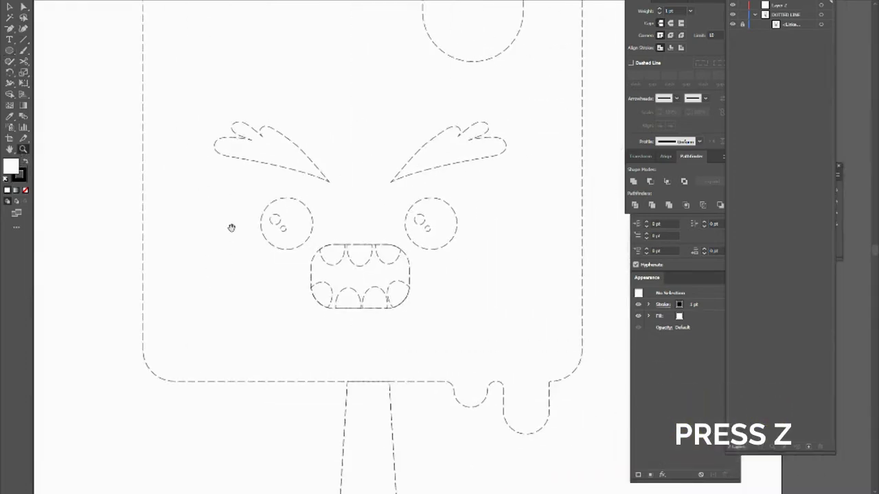
click(285, 229)
drag(517, 193, 408, 137)
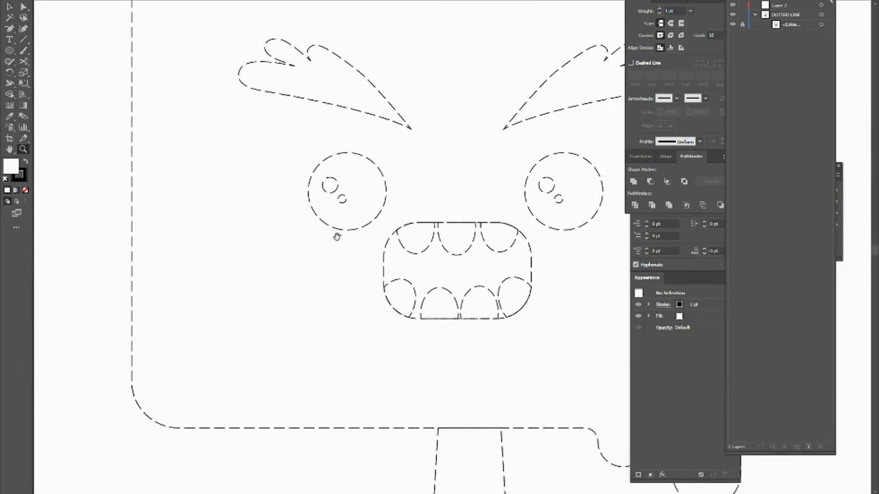
drag(336, 237, 293, 249)
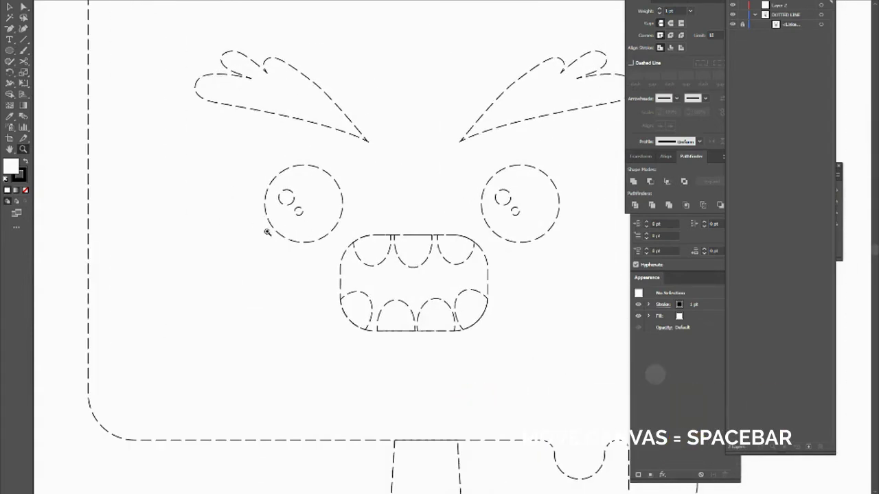
click(10, 50)
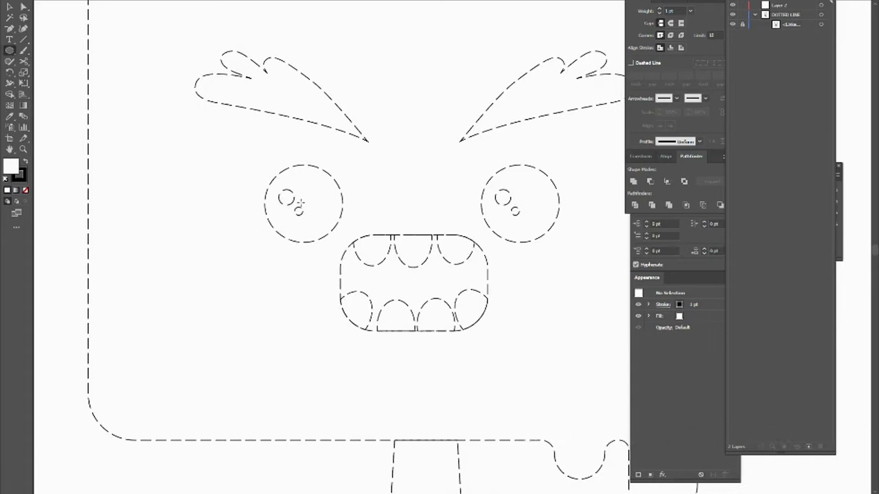
drag(300, 202, 351, 274)
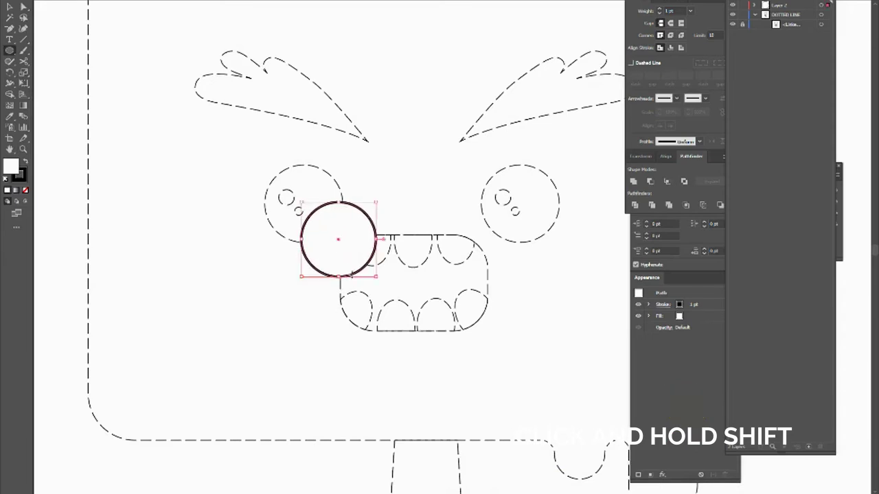
key(Delete)
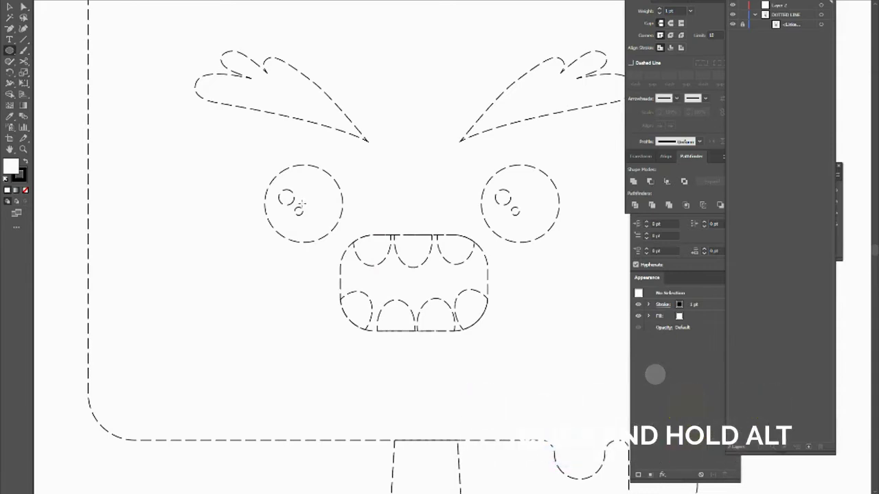
drag(300, 203, 340, 234)
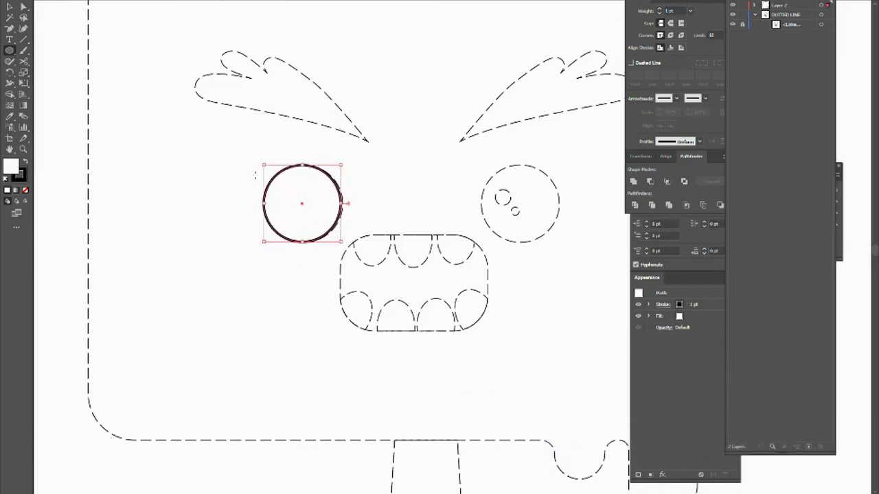
click(9, 7)
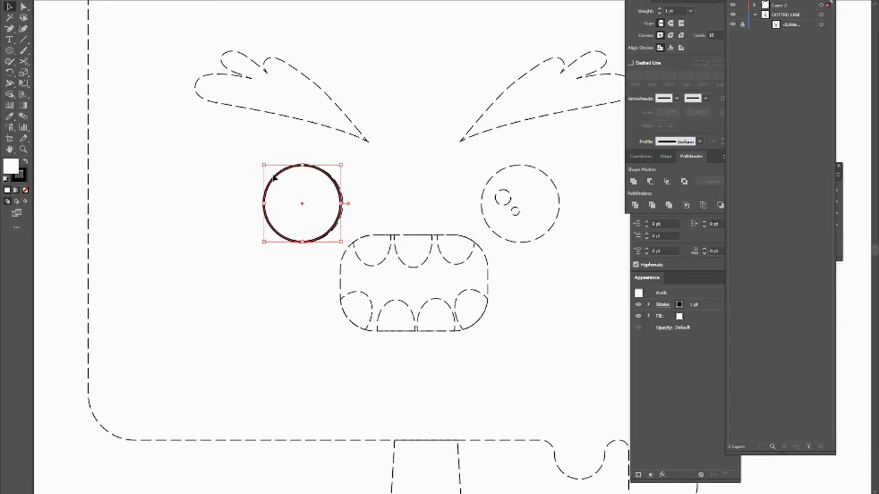
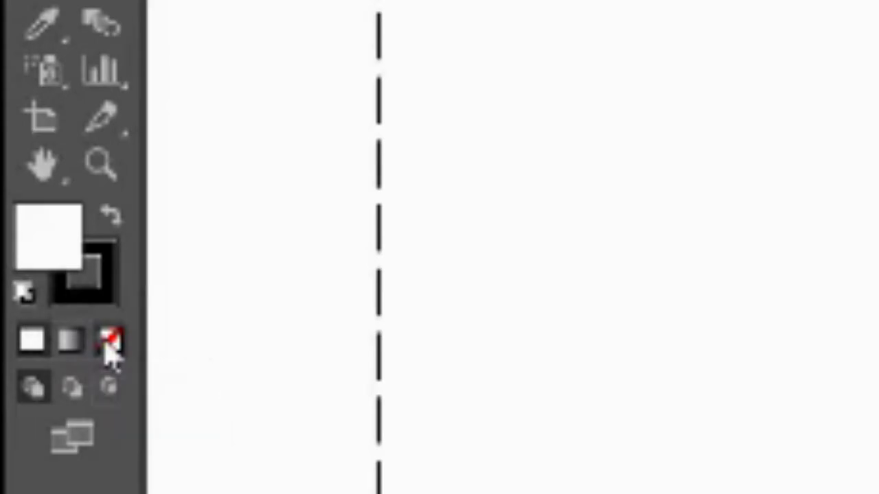
click(108, 343)
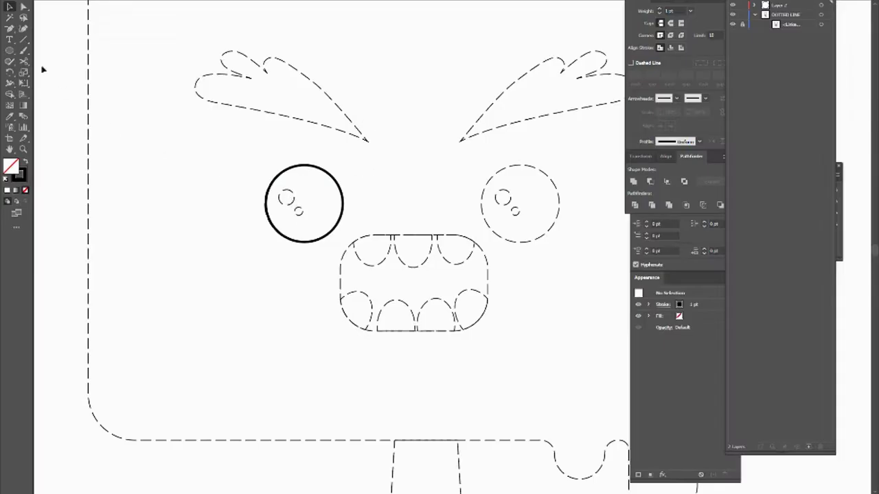
Step: Trace the larger highlight inside the left eye with an unfilled circle about 0.10 in across
click(10, 50)
drag(286, 198, 295, 207)
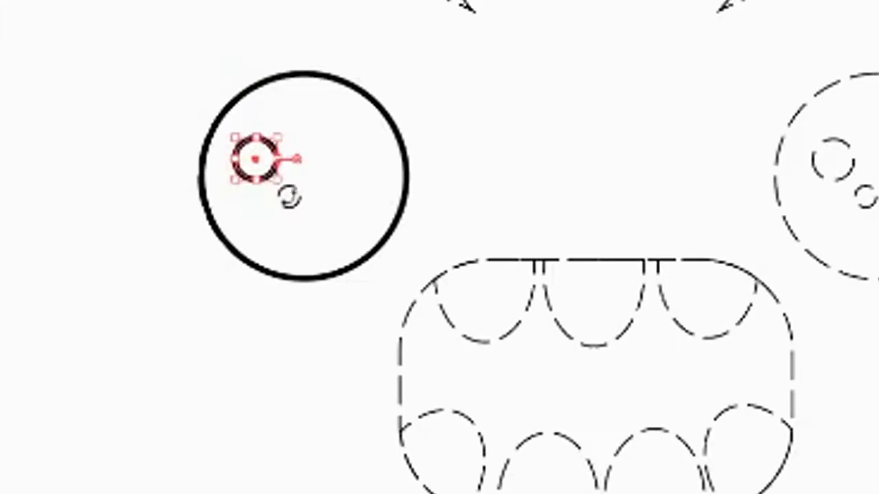
click(165, 90)
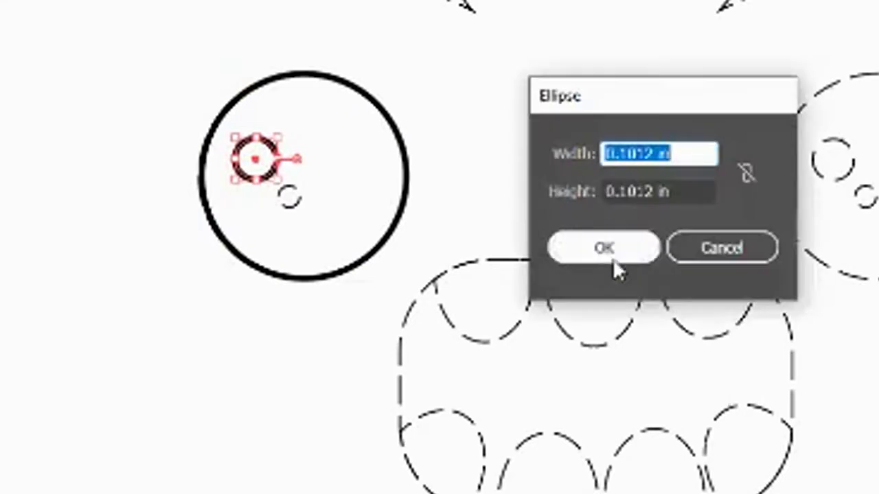
click(611, 256)
key(ctrl+z)
key(ctrl+shift+a)
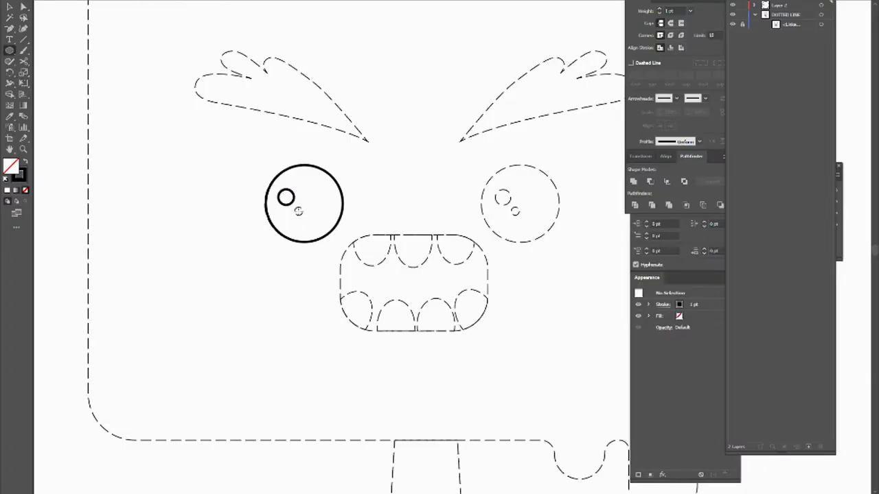
Step: Trace the smaller highlight inside the left eye with an unfilled circle drawn from its centre
scroll(299, 211, up, 4)
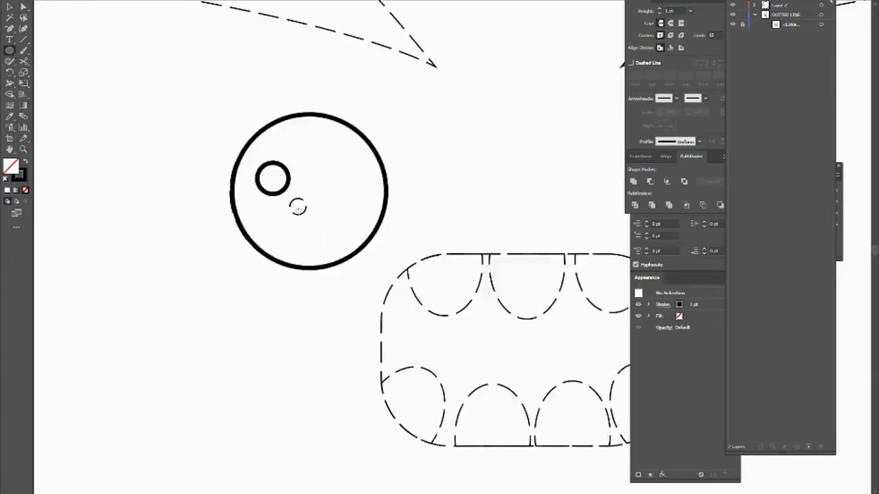
drag(298, 193, 307, 206)
key(v)
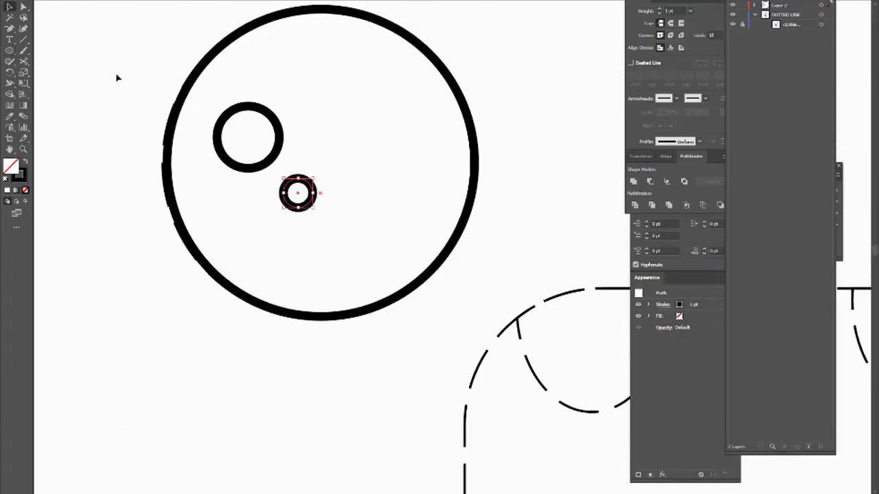
key(ctrl+shift+a)
scroll(475, 210, down, 6)
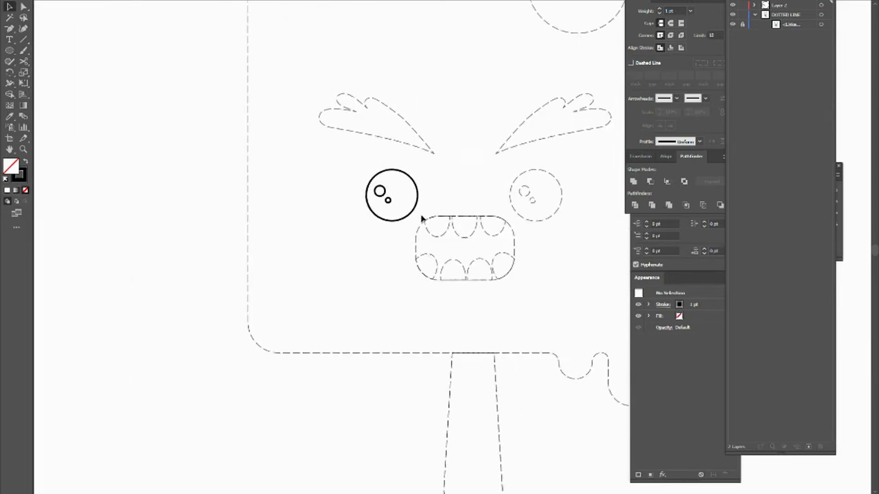
Step: Duplicate the left eye with both its highlights and place the copy over the right eye's dashed outline
drag(424, 214, 347, 166)
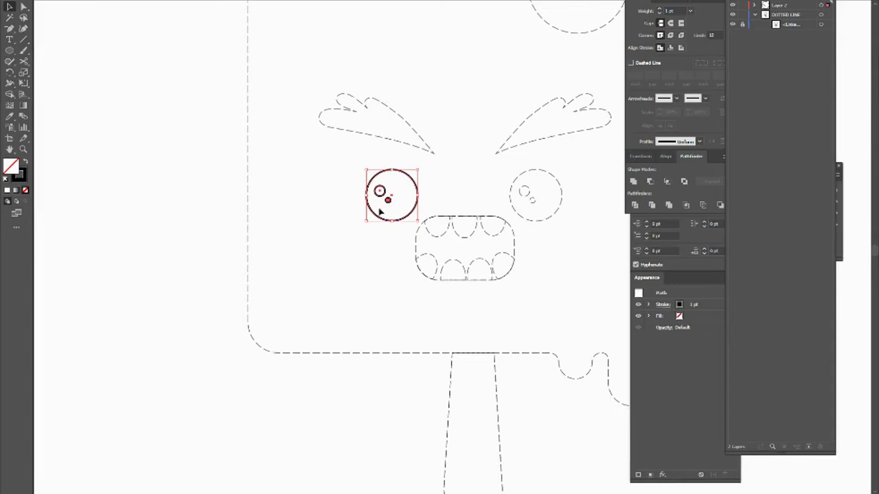
key(ctrl+c)
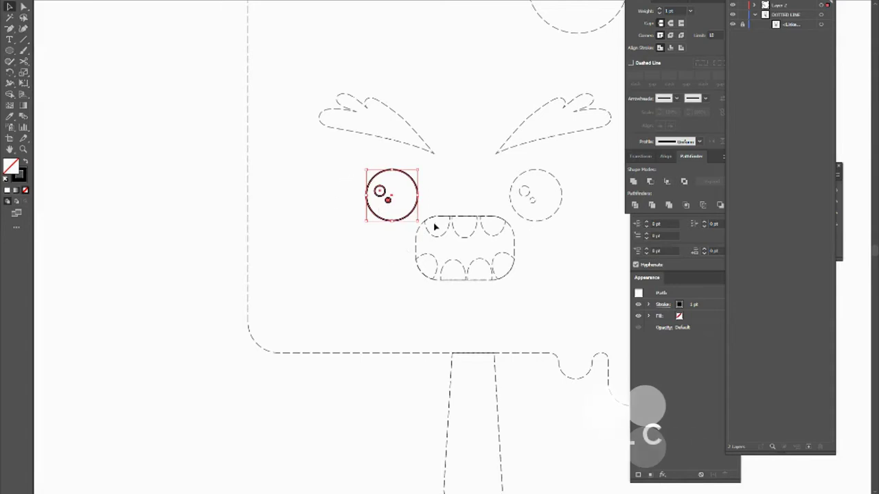
key(ctrl+v)
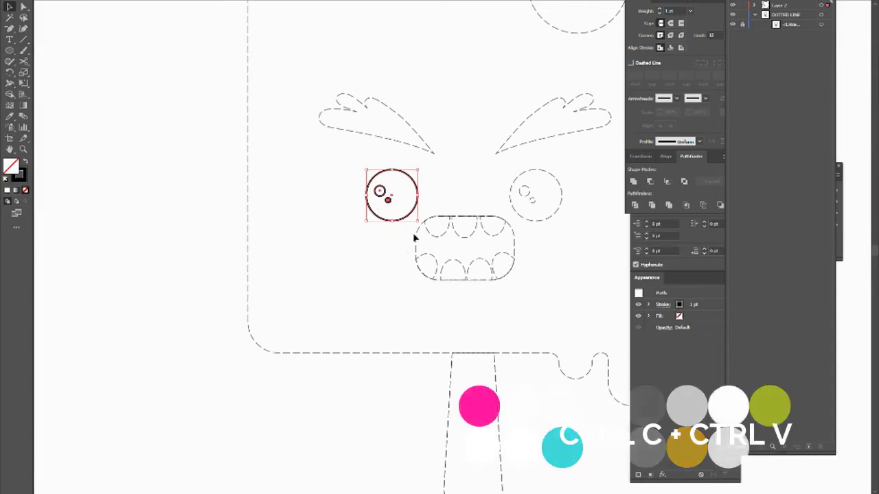
key(ctrl+c)
click(409, 184)
key(ctrl+c)
key(ctrl+v)
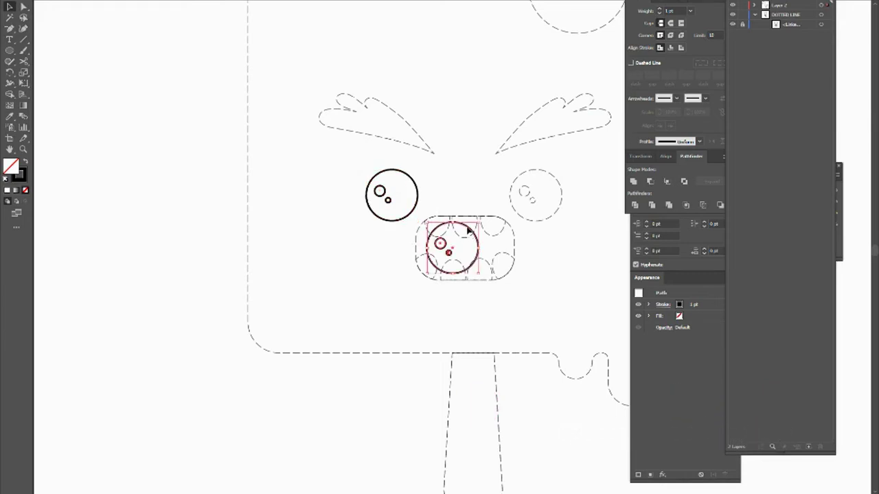
drag(468, 232, 551, 177)
click(552, 176)
click(553, 227)
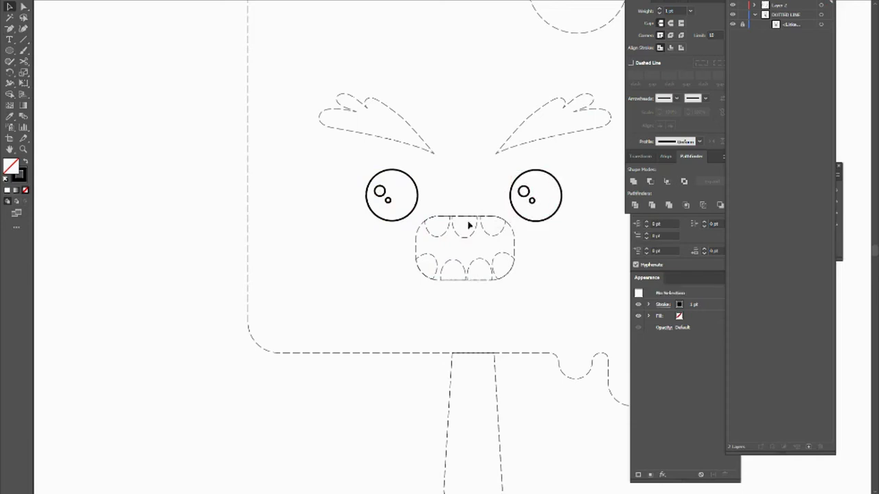
Step: Align the outer circles of both eyes with each other along their top edges
drag(548, 214, 511, 216)
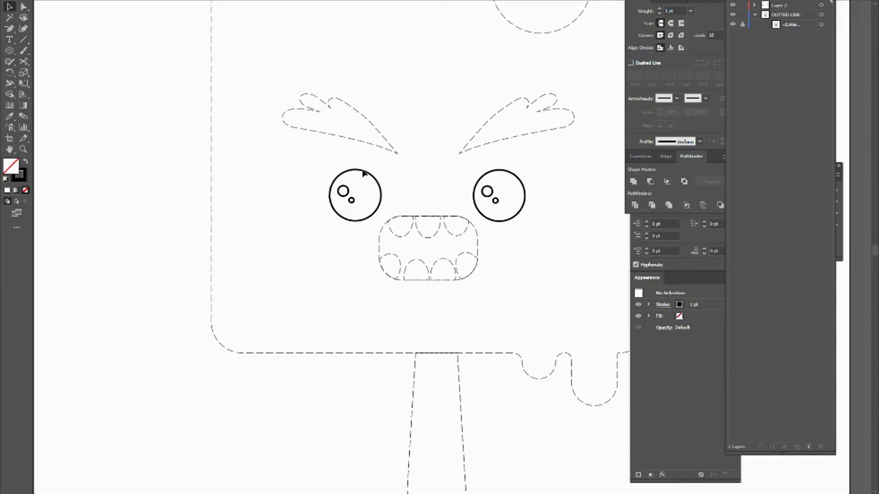
click(364, 174)
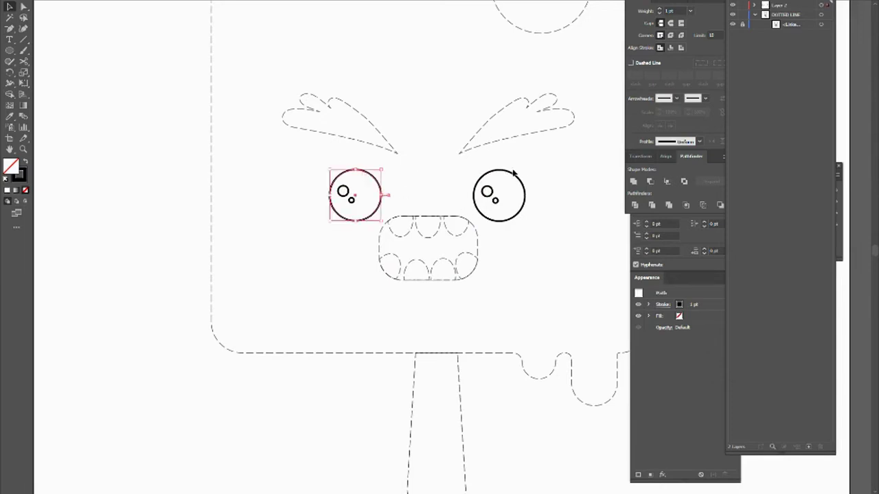
shift+click(506, 177)
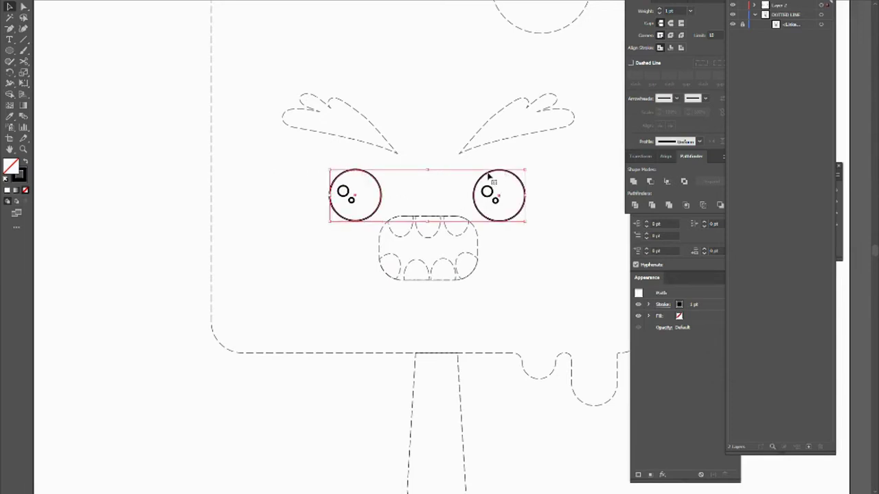
click(660, 160)
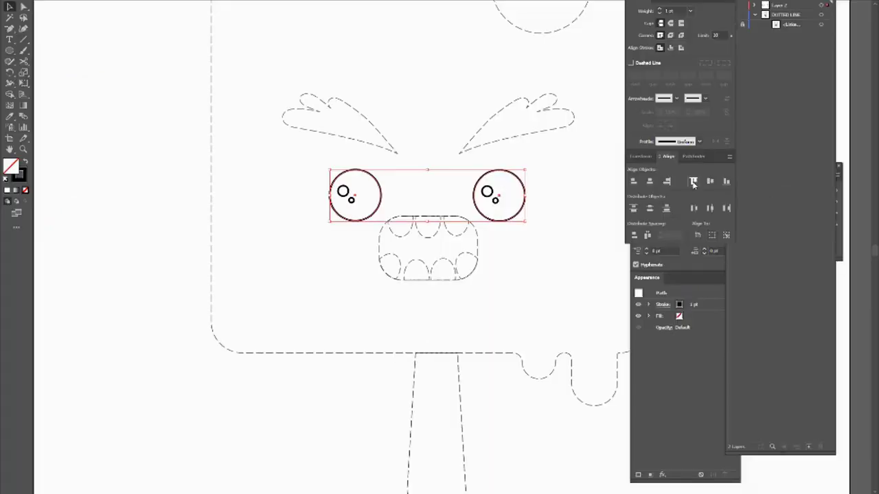
click(656, 131)
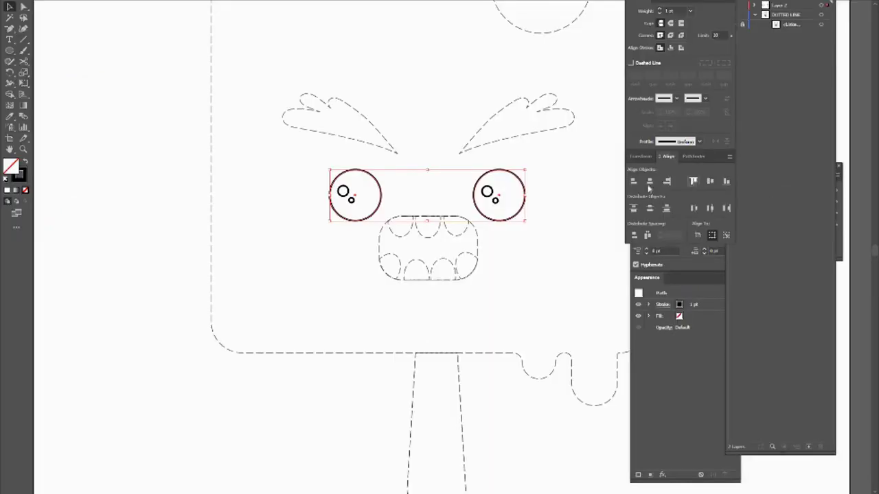
click(536, 284)
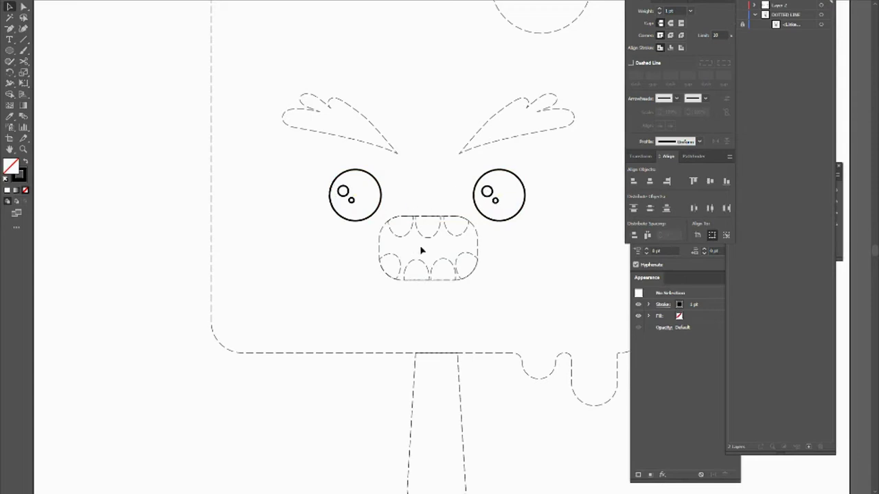
Step: Trace the mouth's dashed outline with an unfilled rectangle and round its corners to match the template
scroll(422, 250, up, 3)
click(10, 50)
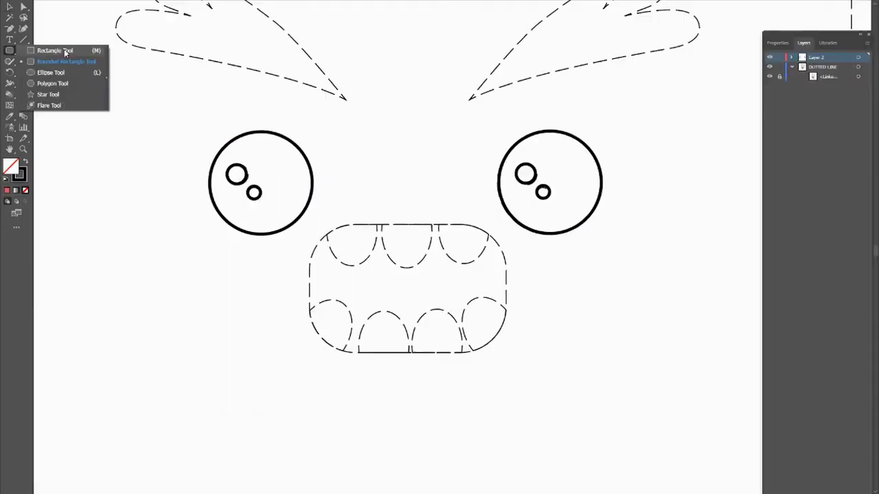
click(64, 50)
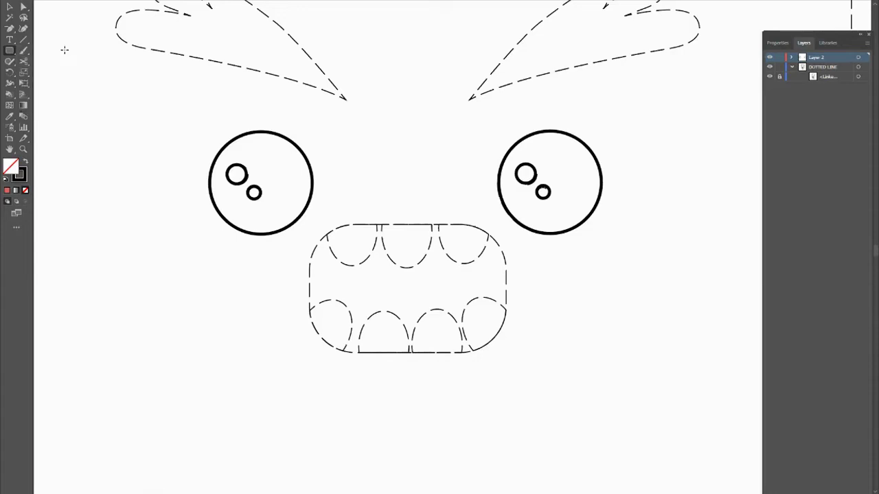
drag(310, 224, 509, 353)
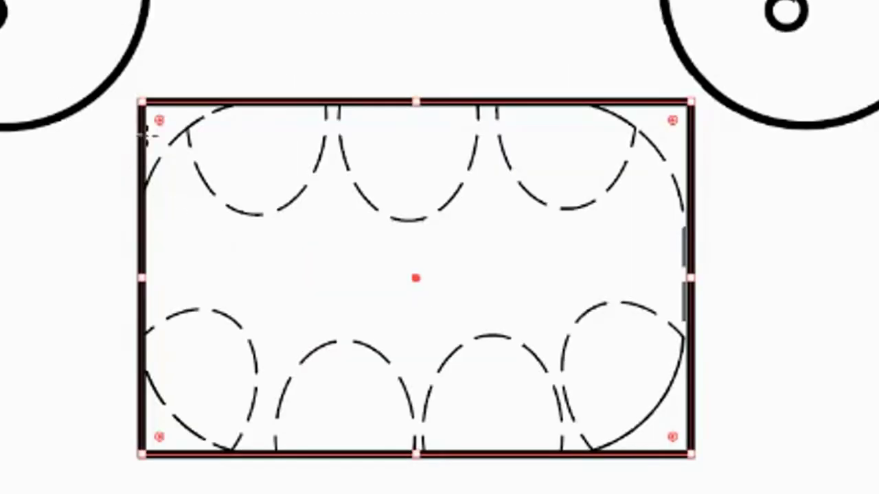
drag(162, 125, 261, 244)
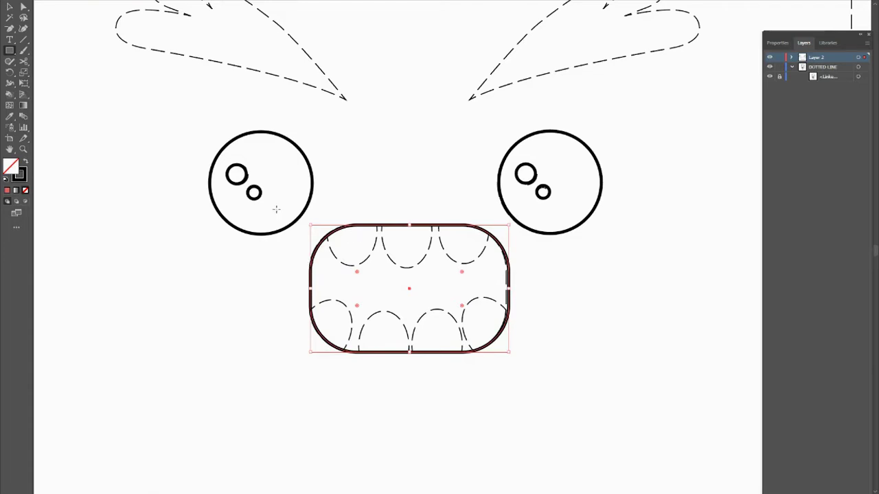
Step: Trace an upper tooth with an unfilled ellipse and paste copies for the other teeth in that row
drag(9, 54, 83, 73)
drag(322, 191, 418, 367)
key(a)
key(v)
key(ctrl+d)
key(ctrl+v)
key(ctrl+v)
Step: Place ellipse copies over the lower teeth, rotating the outermost ones to match their dashed outlines
drag(443, 282, 540, 357)
key(ctrl+v)
drag(493, 301, 492, 302)
key(ctrl+v)
drag(474, 268, 344, 359)
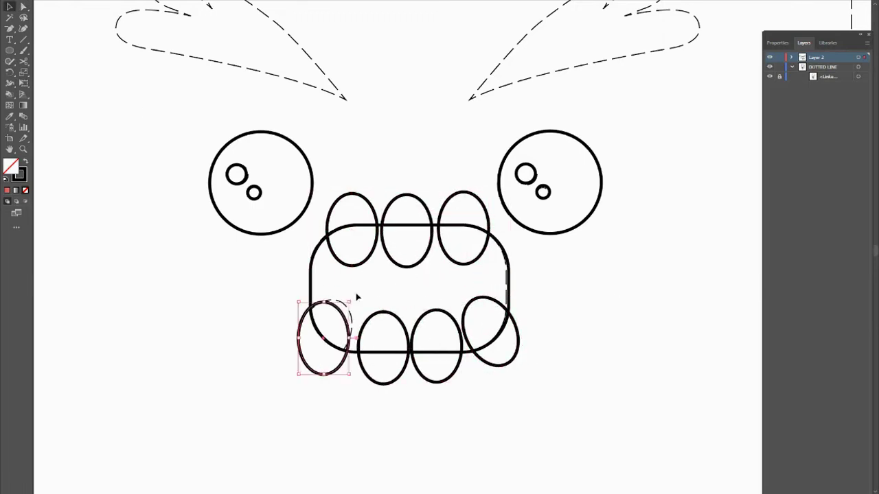
drag(356, 296, 245, 304)
Step: Narrow the mouth shape slightly so its right edge matches the dashed outline
click(512, 287)
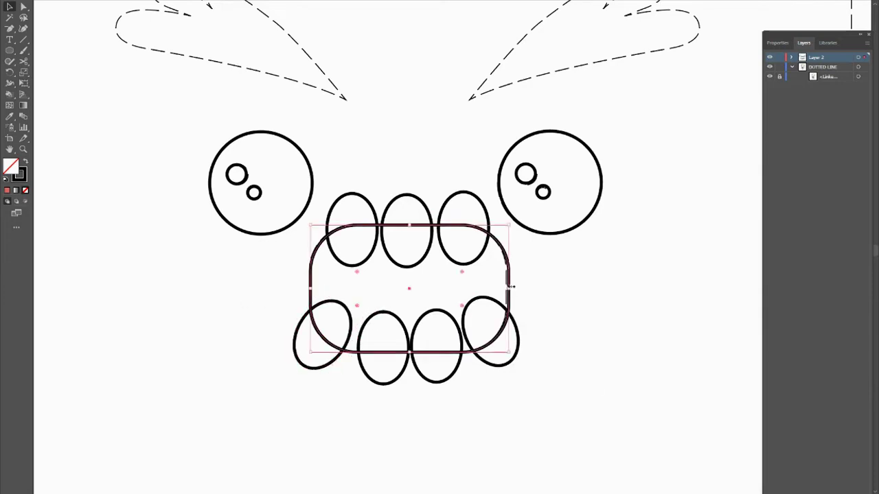
drag(512, 287, 506, 287)
click(561, 329)
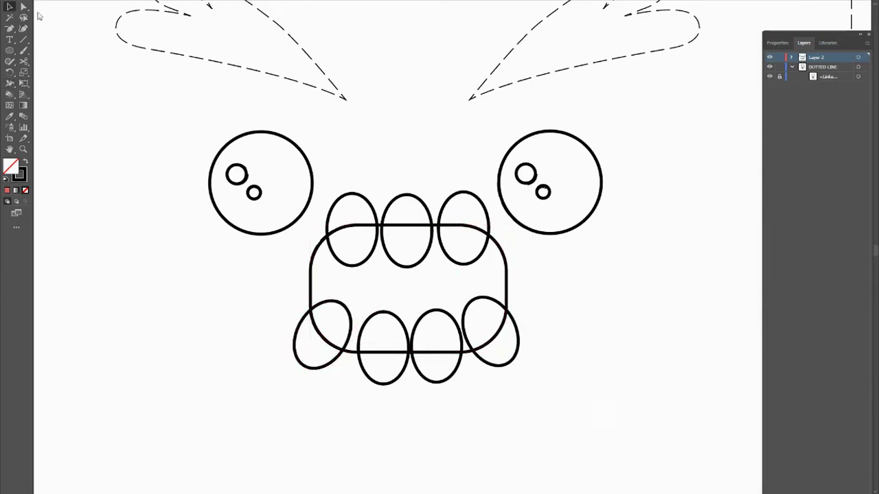
Step: Remove the parts of the three upper teeth that extend outside the mouth, using the Shape Builder on the mouth and teeth
drag(337, 175, 481, 407)
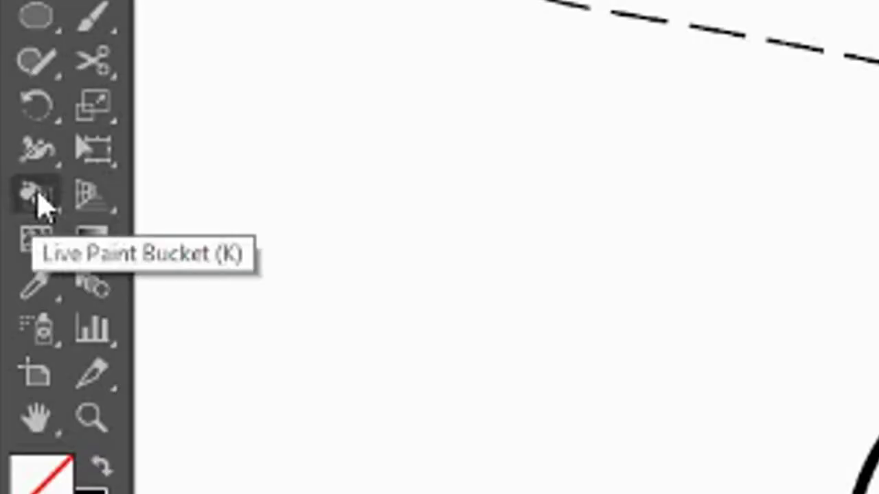
mouse_move(38, 205)
mouse_down()
mouse_move(39, 196)
mouse_move(287, 209)
mouse_up()
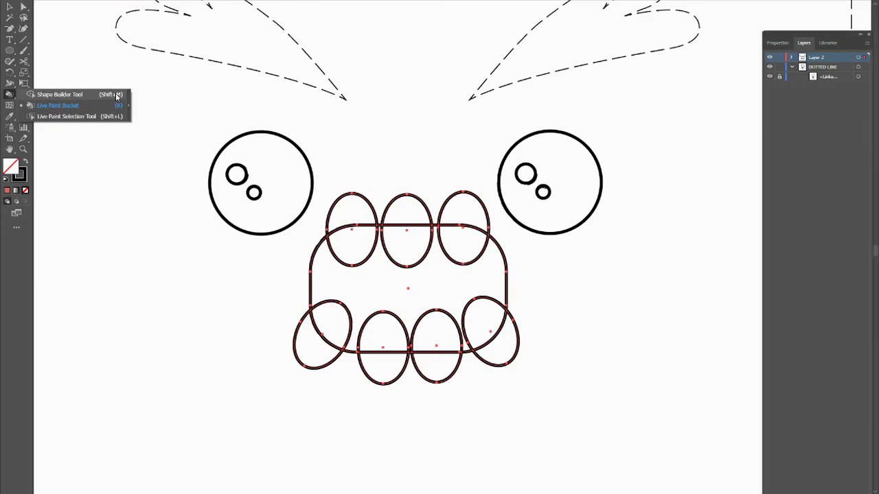
drag(116, 94, 115, 94)
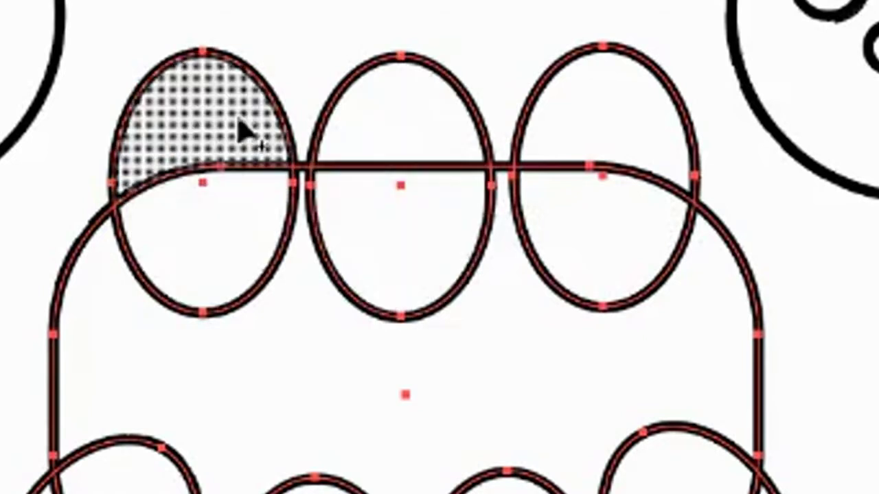
alt+click(197, 118)
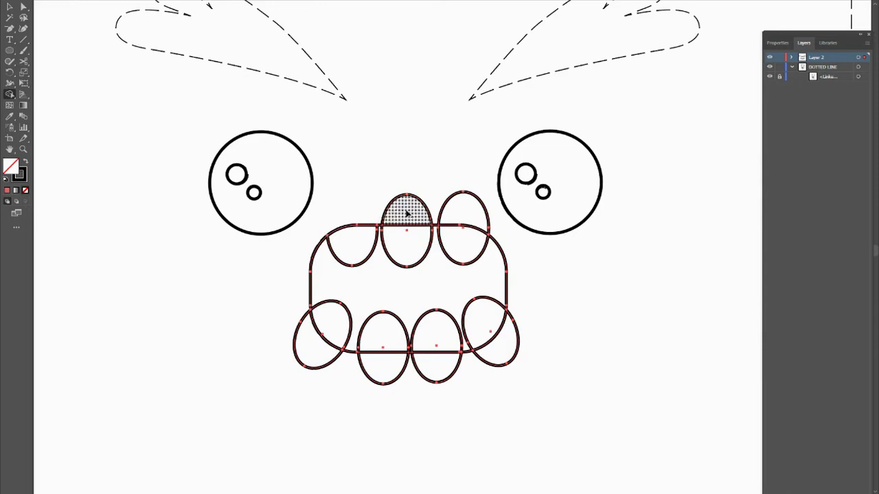
alt+click(407, 214)
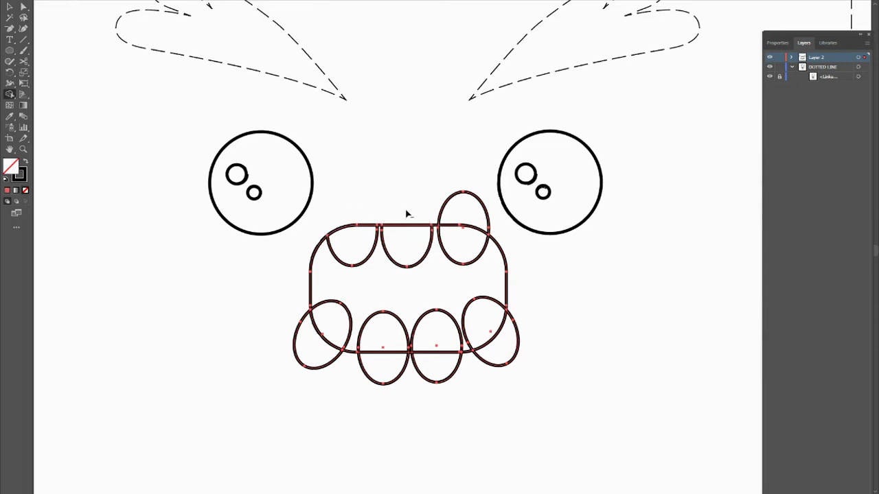
alt+click(469, 213)
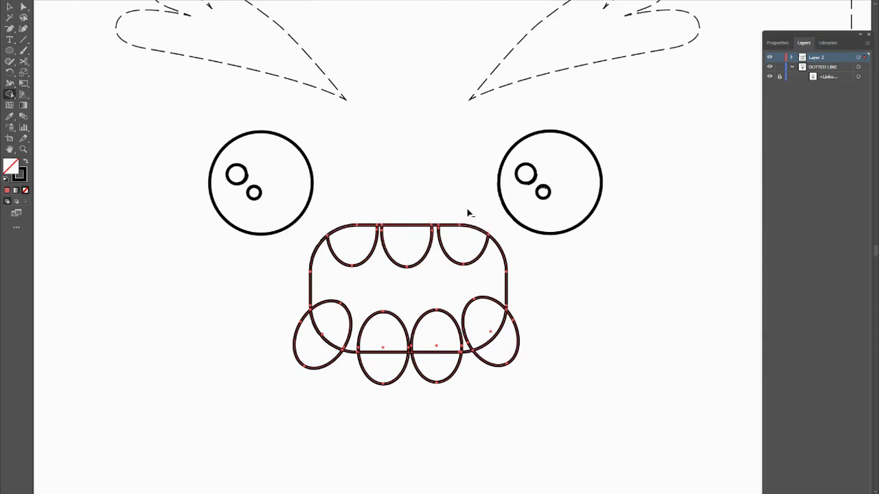
Step: Remove the parts of the four lower teeth that extend outside the mouth with the Shape Builder
alt+click(505, 352)
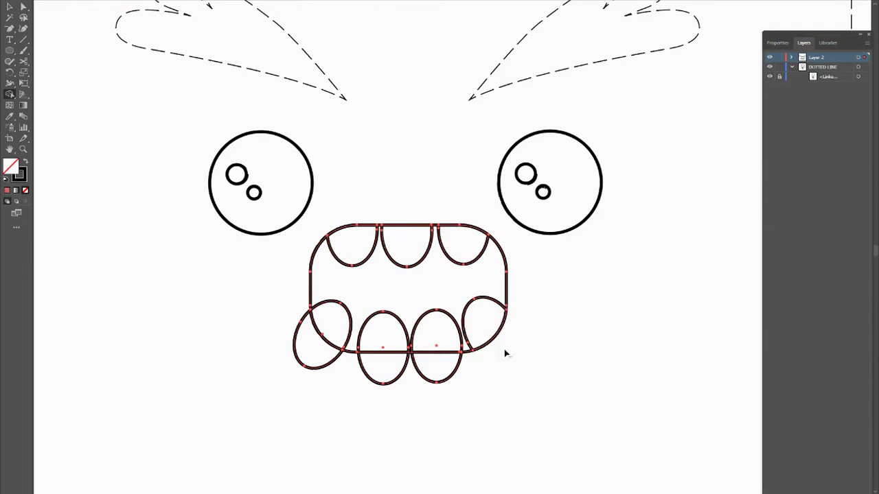
alt+click(427, 368)
alt+click(378, 367)
alt+click(314, 354)
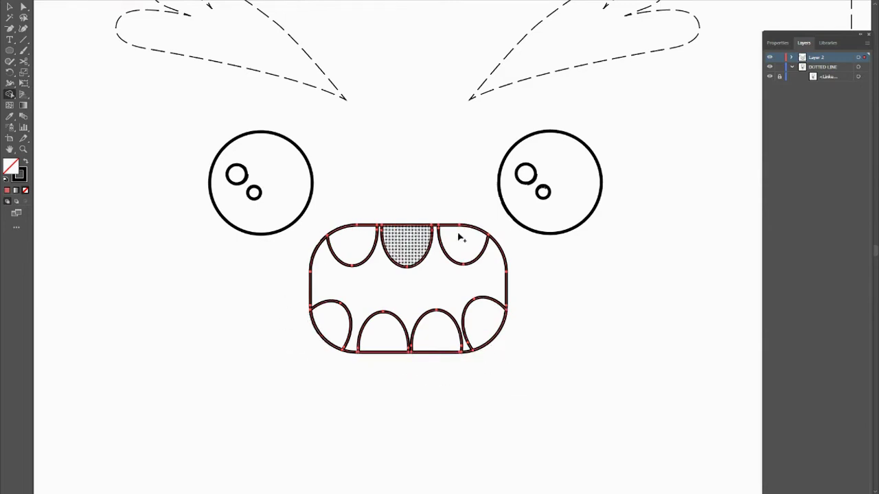
Step: Trace the right eyebrow's upper edge with the Pen tool, from its inner tip to the first notch
drag(424, 103, 371, 252)
click(10, 30)
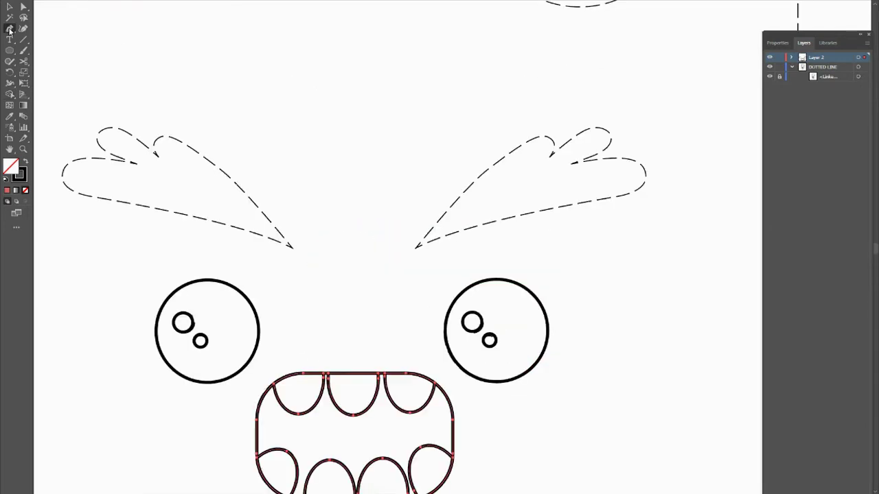
click(10, 30)
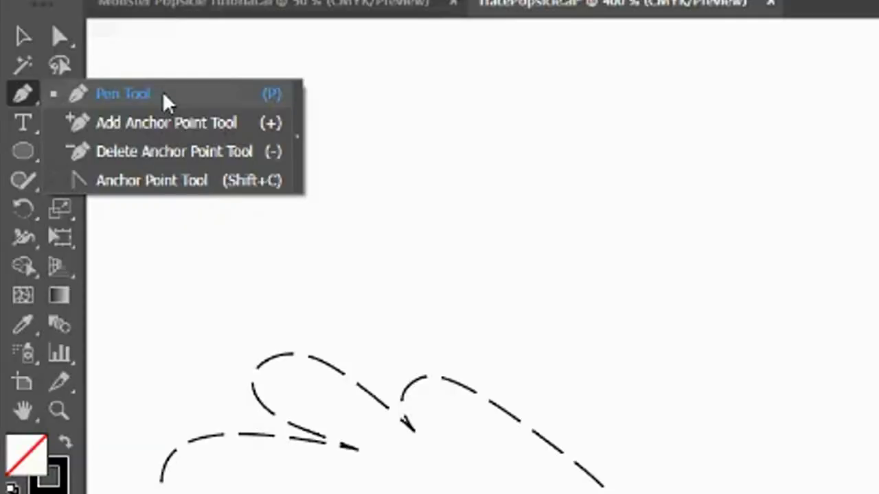
click(165, 96)
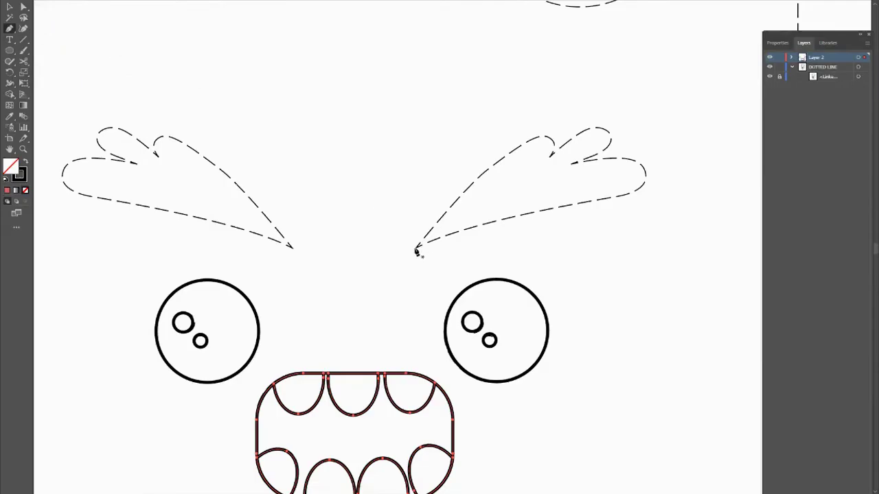
mouse_move(415, 248)
mouse_down()
mouse_move(476, 167)
mouse_move(553, 136)
mouse_up()
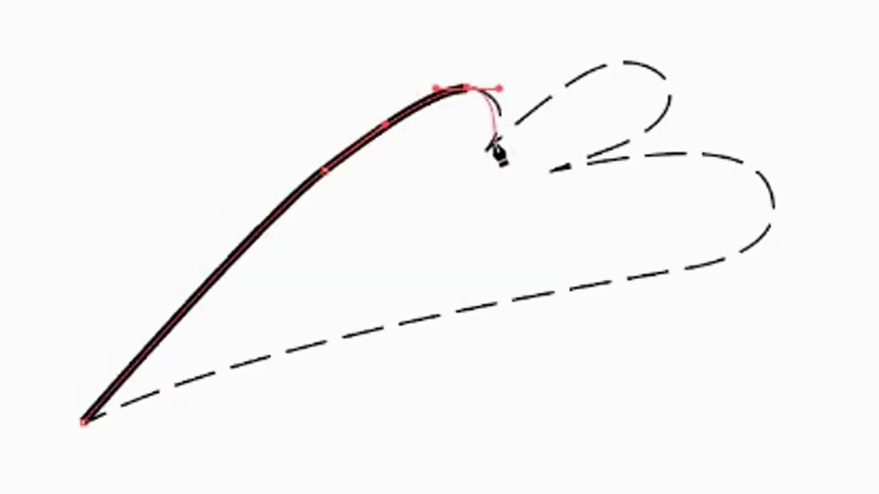
click(490, 148)
drag(471, 173, 518, 123)
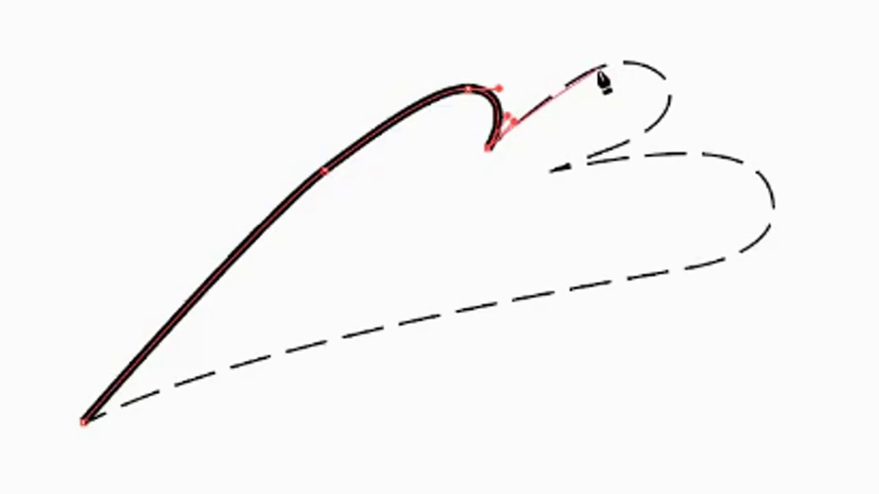
Step: Continue the path around the right eyebrow's remaining two lobes and along its lower edge back to the inner tip
drag(598, 70, 633, 67)
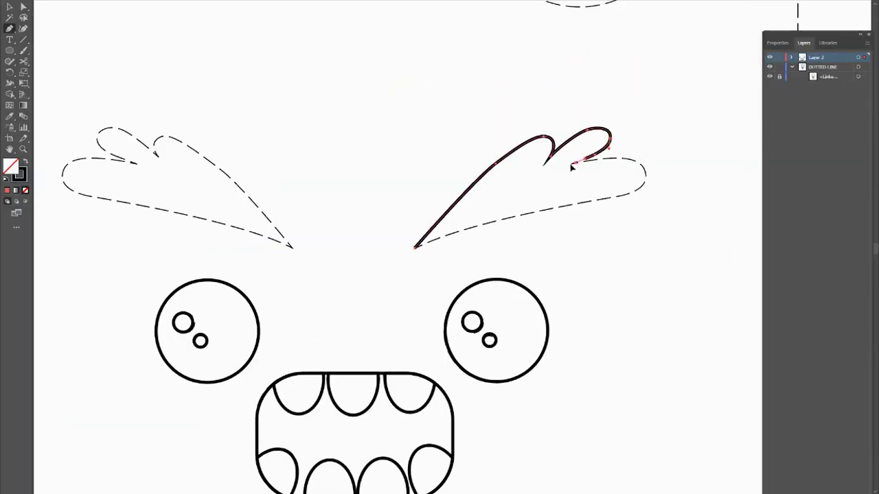
click(572, 163)
drag(645, 170, 648, 184)
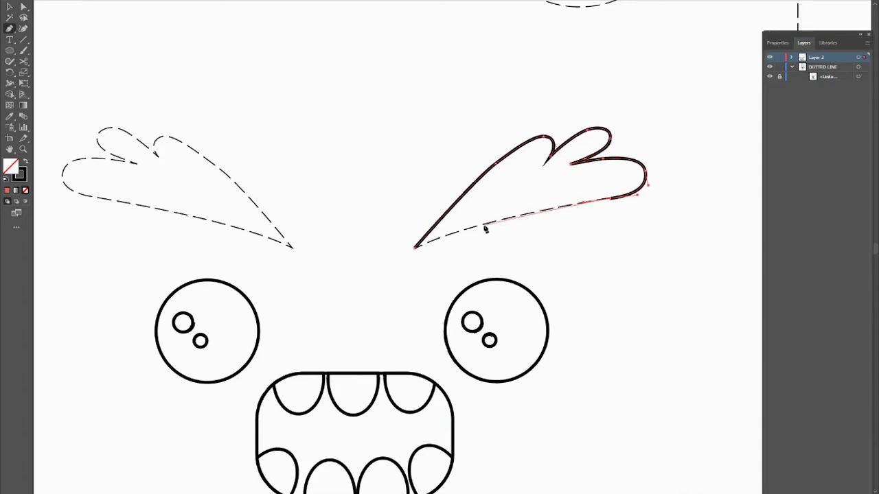
click(413, 247)
click(8, 8)
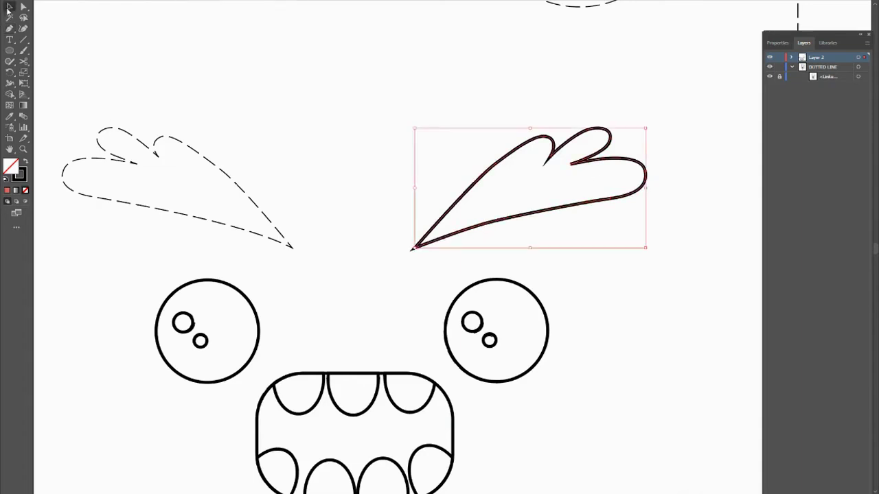
click(309, 176)
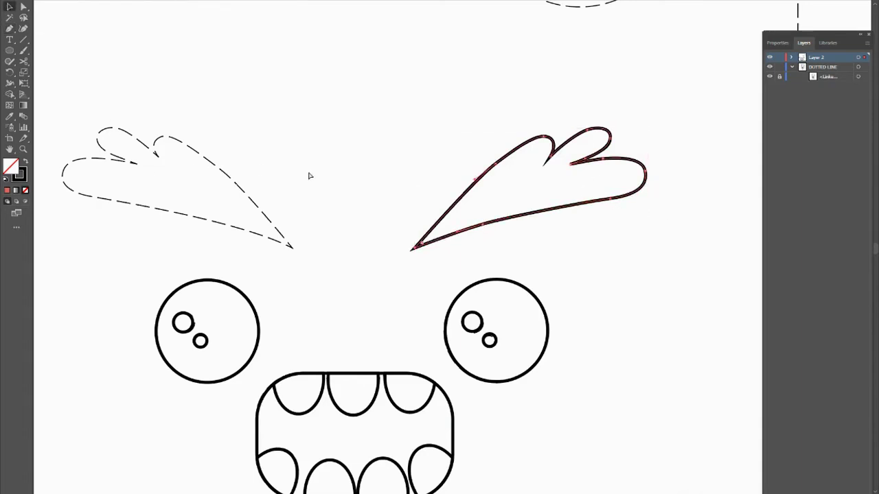
key(ctrl+v)
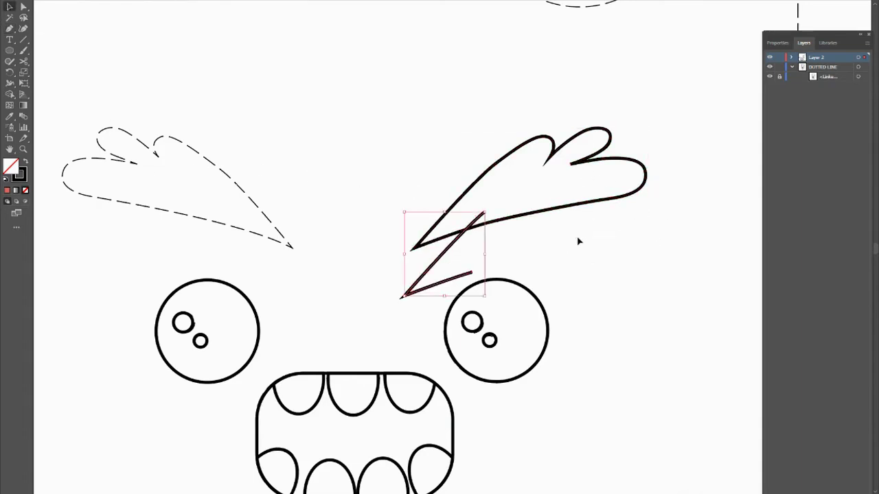
key(ctrl+z)
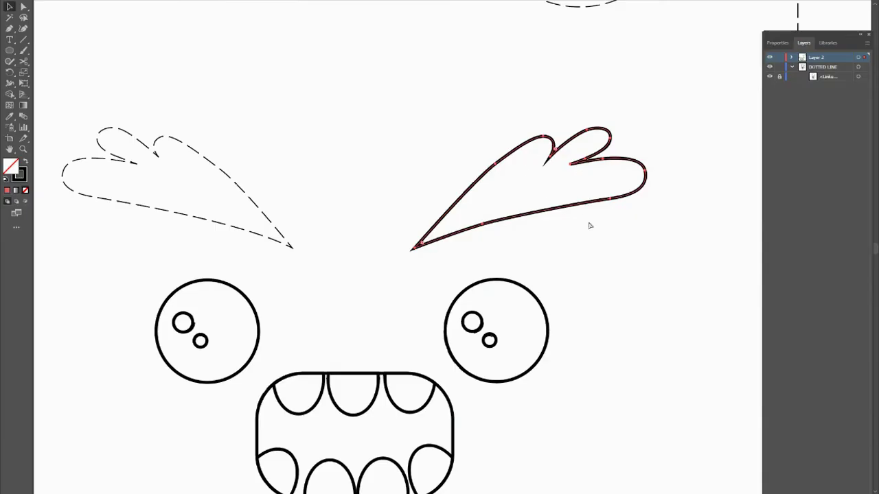
Step: Paste a copy of the right eyebrow, move it to the left side and reflect it across the vertical axis
key(ctrl+v)
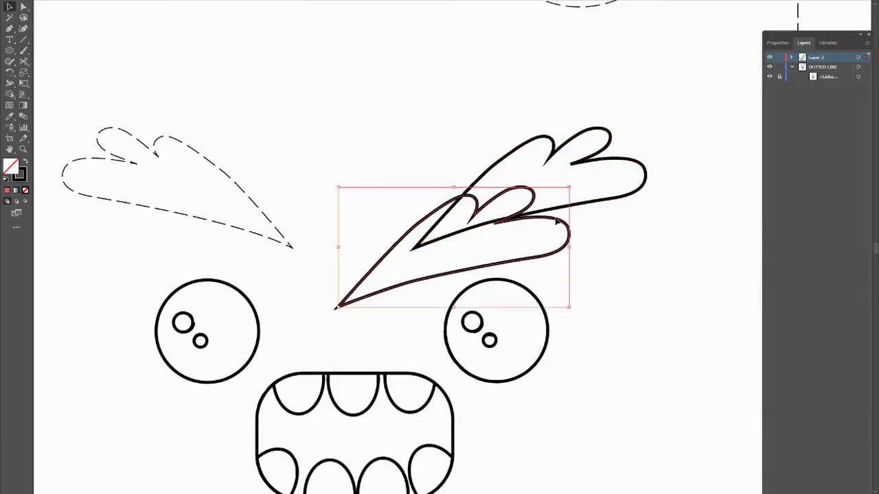
drag(557, 221, 382, 137)
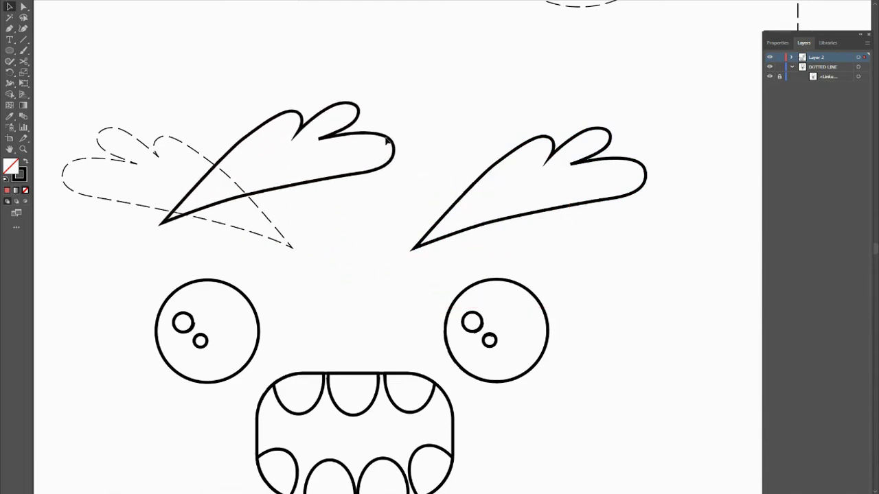
right_click(310, 145)
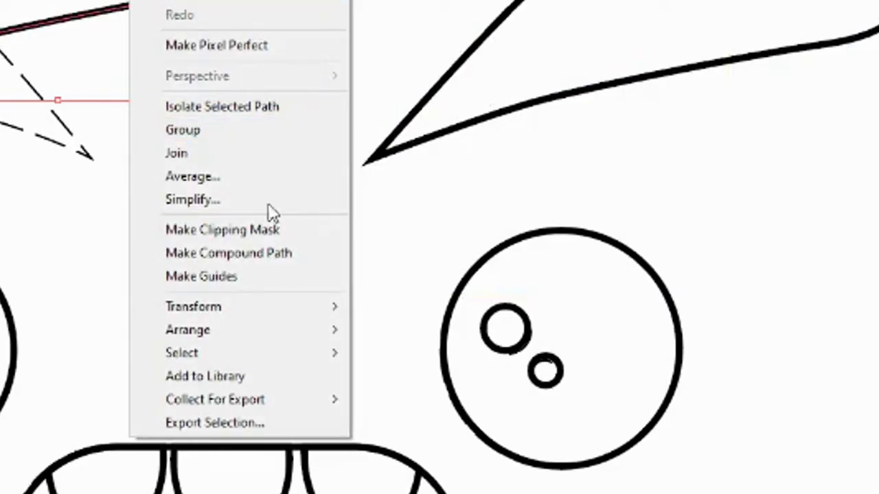
mouse_move(277, 318)
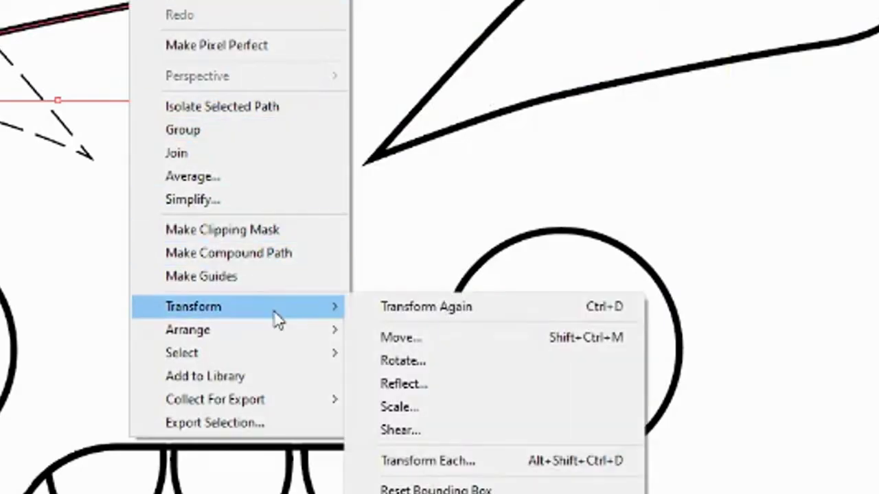
click(442, 387)
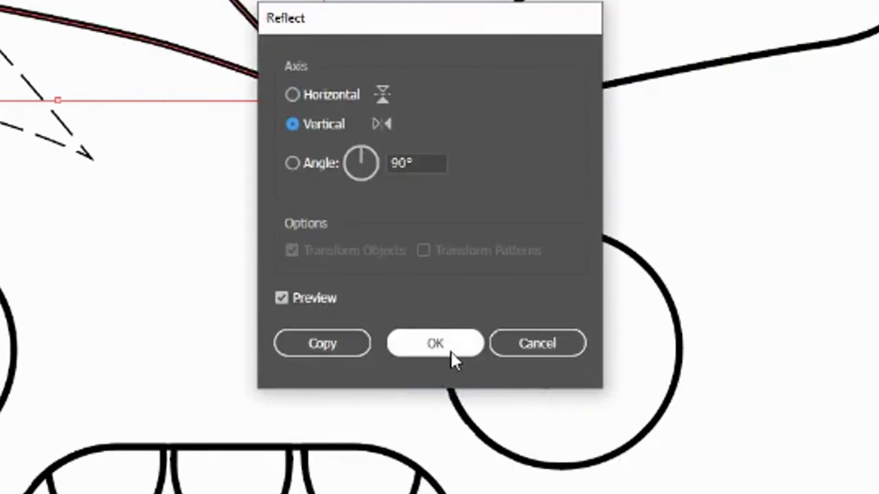
click(451, 353)
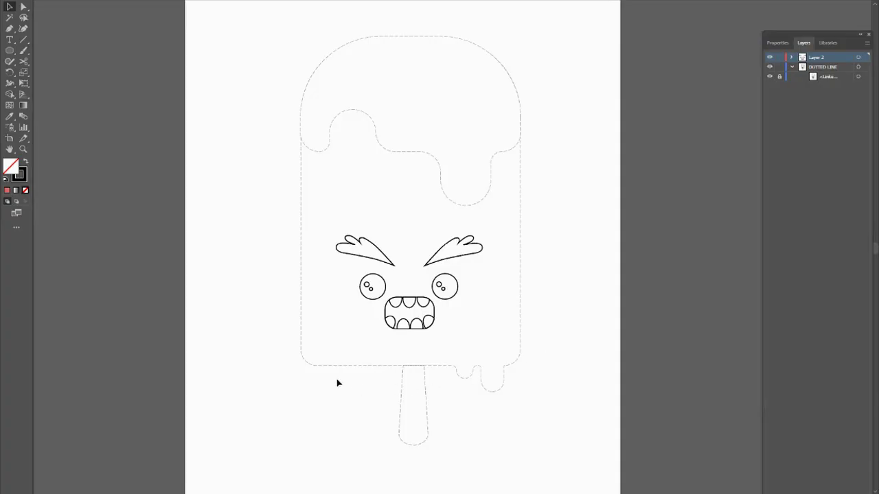
Step: Draw a rectangle over the popsicle's dashed body and round its corners to match the template's lower corners
click(10, 50)
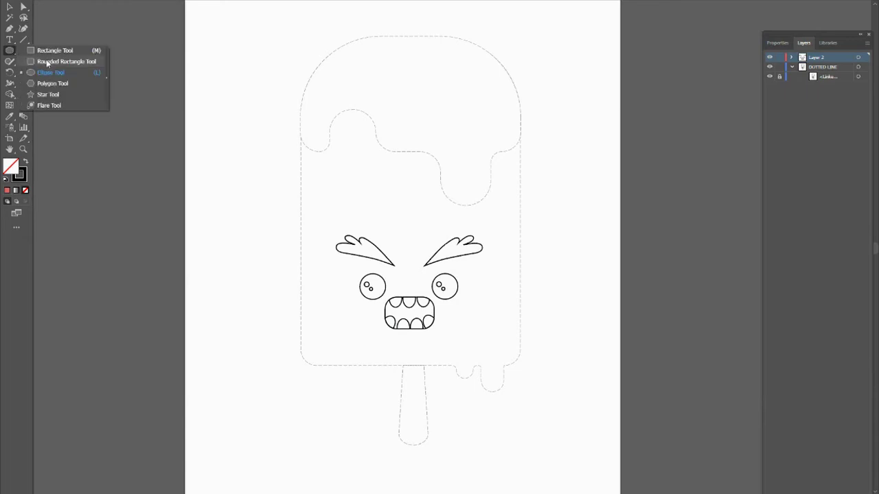
click(52, 52)
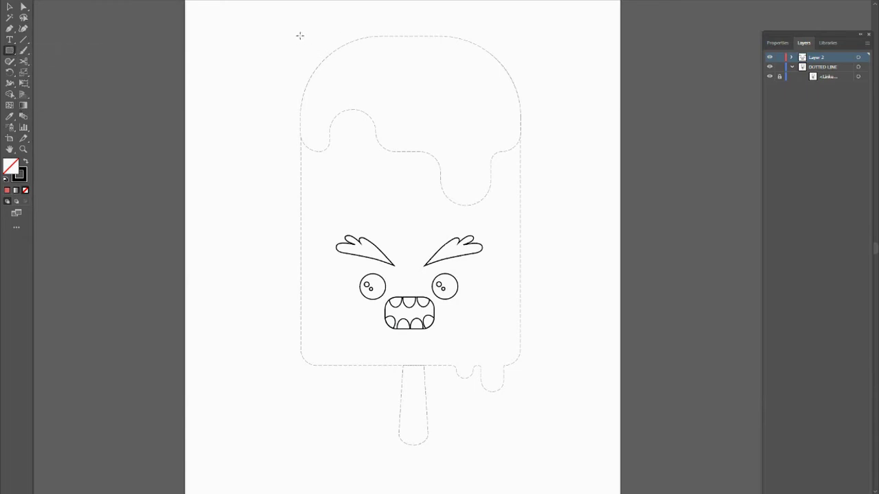
drag(300, 35, 506, 352)
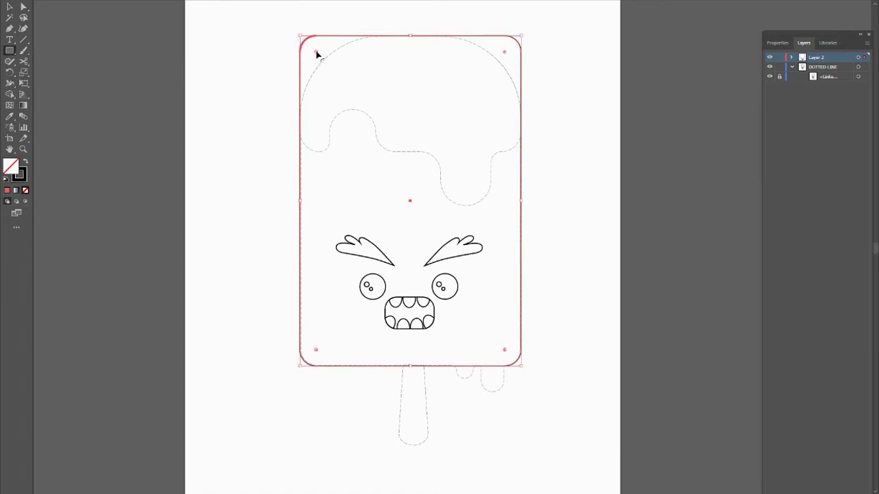
drag(316, 53, 331, 85)
key(ctrl+z)
Step: Round only the body rectangle's two upper corners until they follow the dashed dome
click(24, 8)
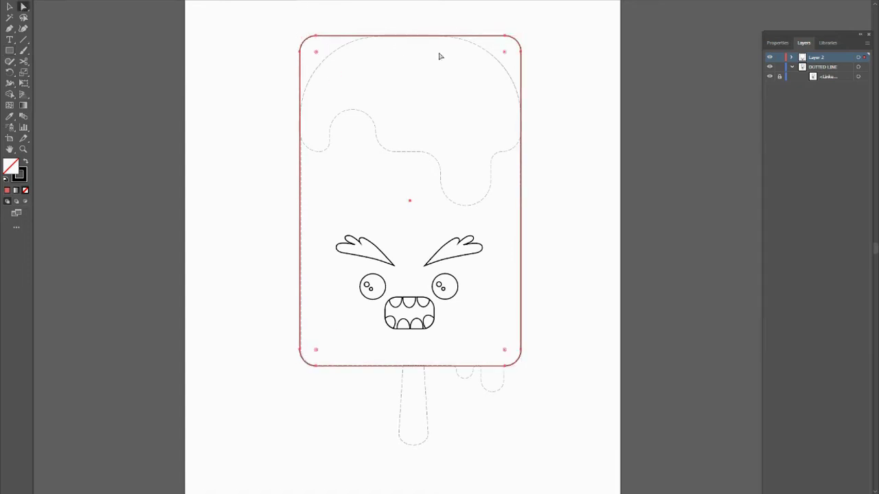
drag(281, 25, 553, 83)
drag(317, 54, 381, 120)
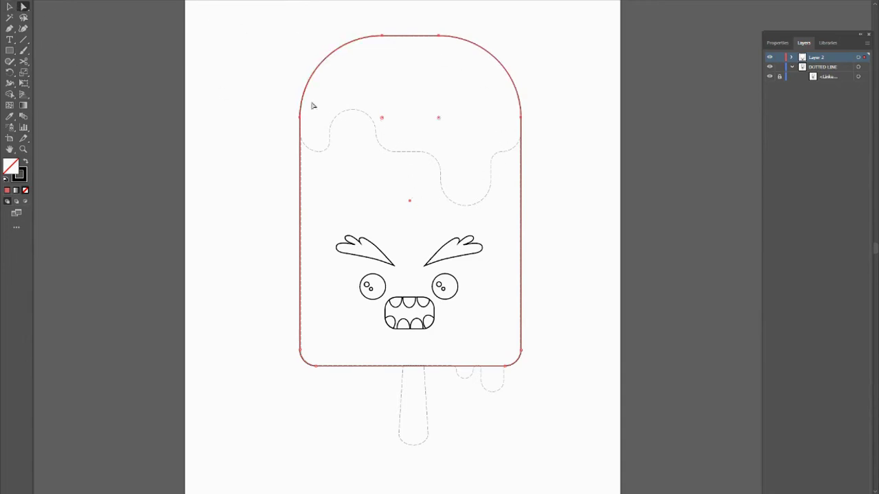
click(9, 6)
click(386, 95)
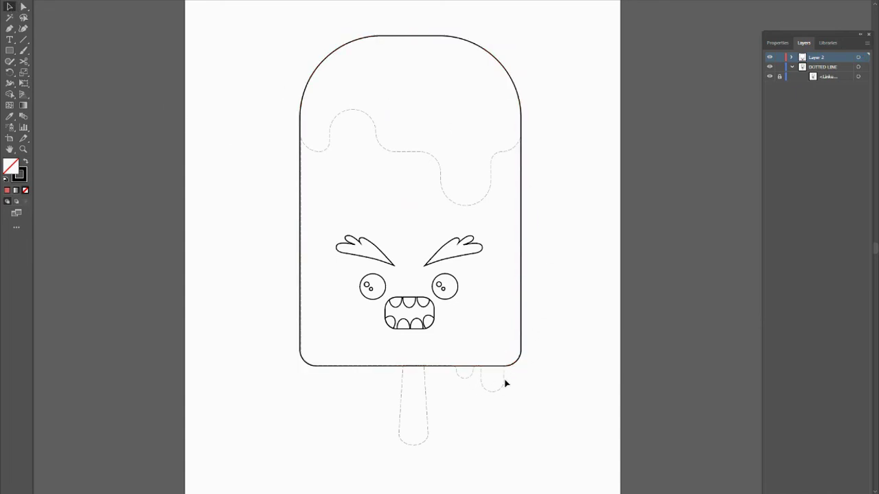
Step: Draw a rectangle over the small bottom drip and place a resized copy of it over the larger drip
scroll(505, 387, up, 2)
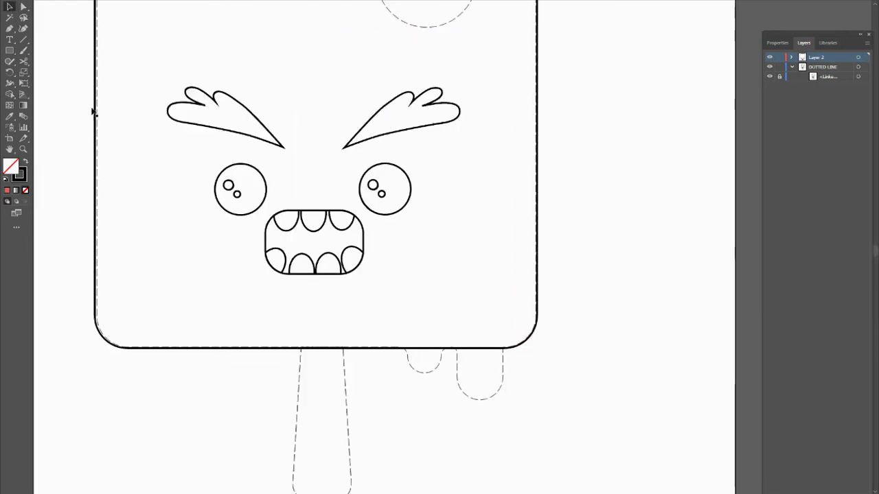
drag(9, 52, 52, 57)
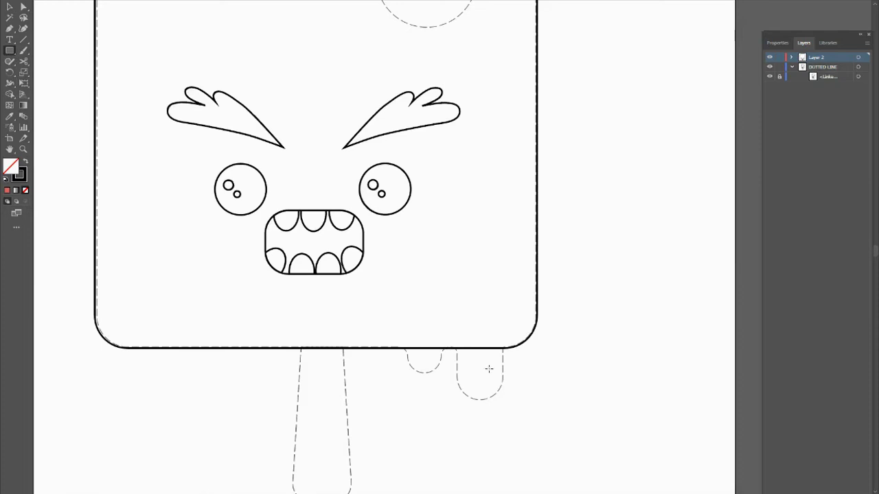
drag(405, 316, 442, 374)
key(ctrl+c)
key(ctrl+v)
key(v)
mouse_move(440, 220)
mouse_down()
mouse_move(482, 323)
mouse_move(462, 317)
mouse_up()
drag(493, 371, 503, 400)
drag(423, 318, 424, 316)
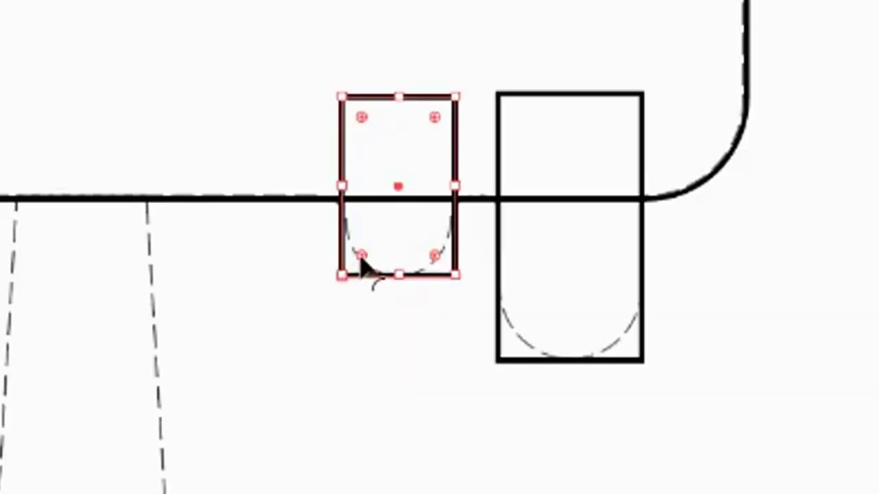
Step: Fully round the corners of both drip rectangles to match the dashed drips below the body
drag(360, 258, 373, 201)
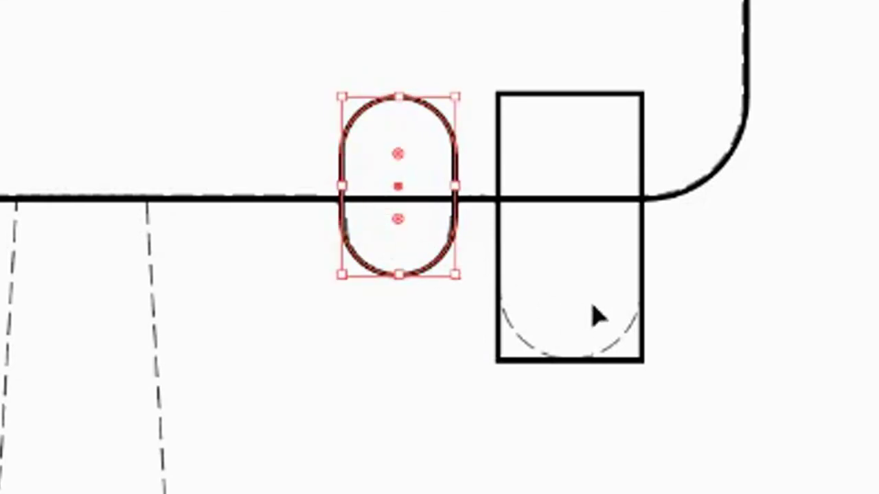
click(626, 371)
click(584, 361)
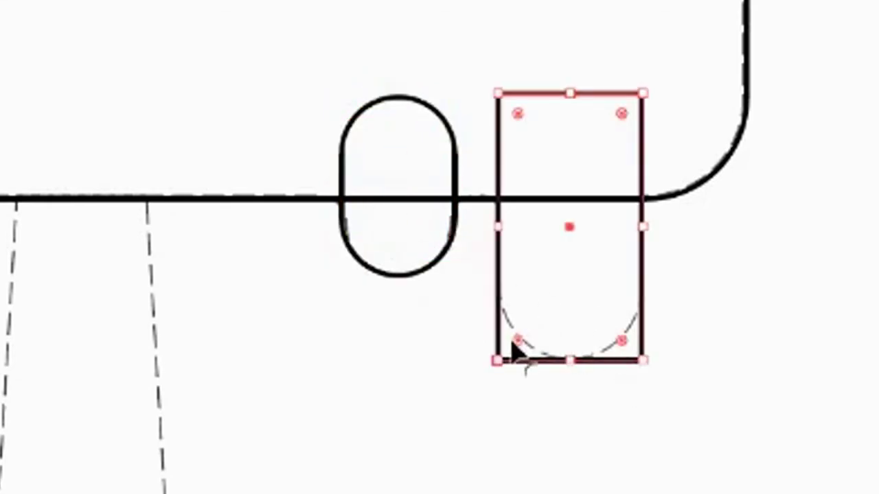
drag(517, 340, 589, 247)
click(705, 313)
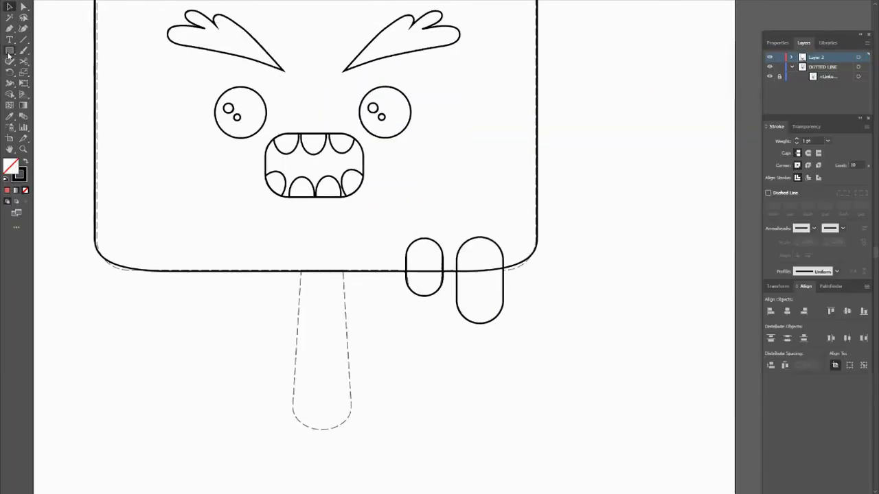
Step: Draw the stick as a rectangle with a rounded lower end and narrow its upper end with the Scale tool
click(9, 52)
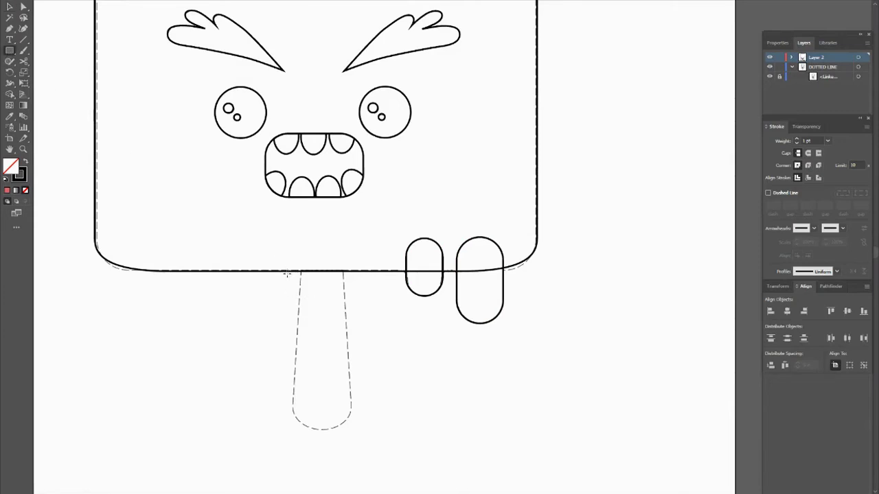
drag(288, 273, 316, 405)
click(24, 7)
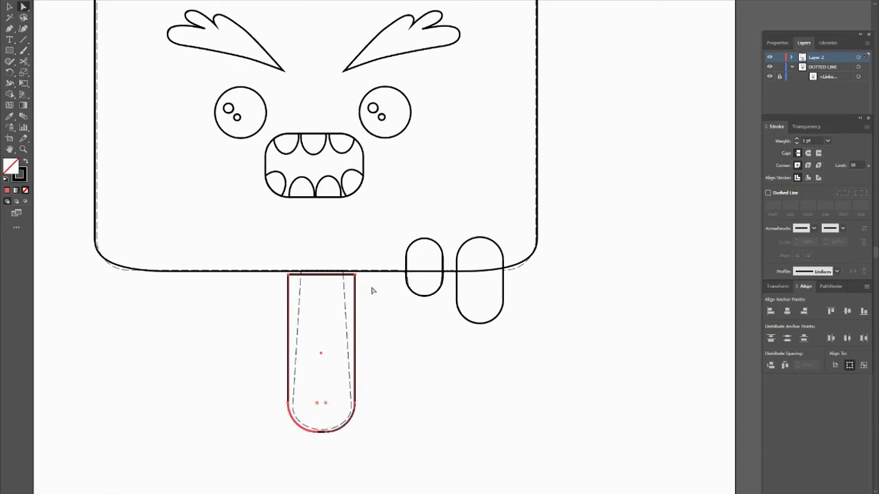
drag(372, 287, 288, 278)
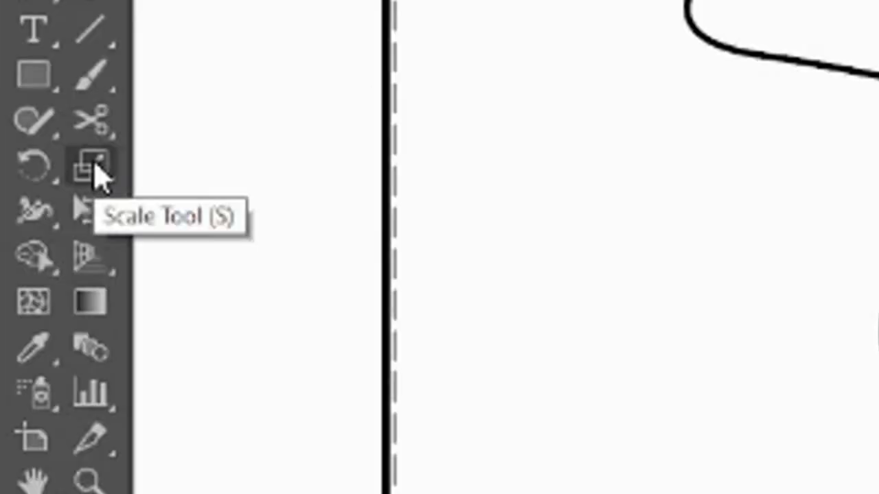
click(93, 168)
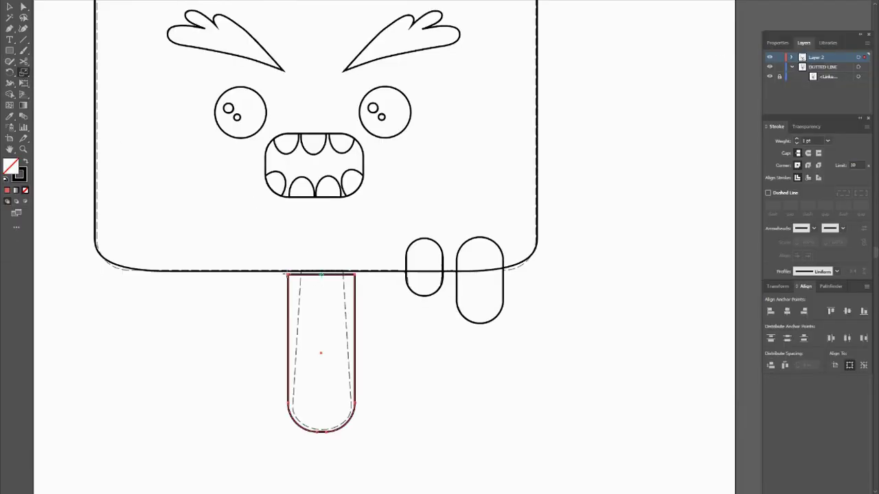
drag(288, 275, 300, 278)
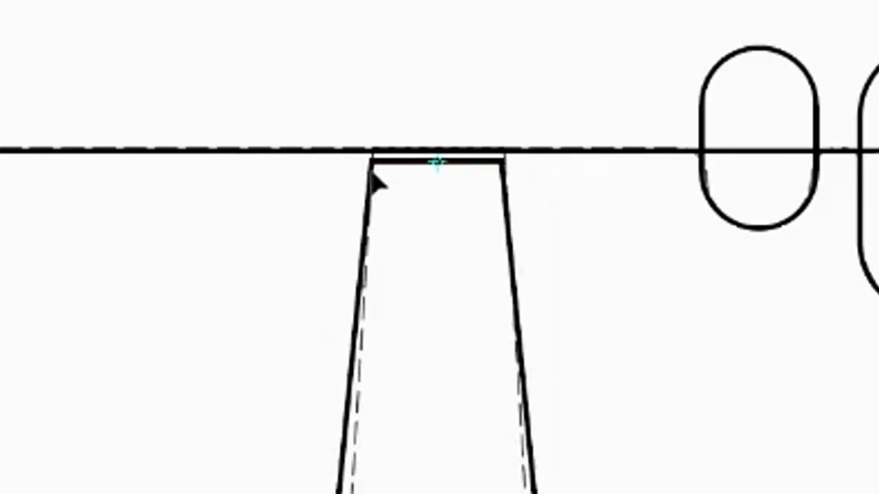
drag(371, 171, 377, 190)
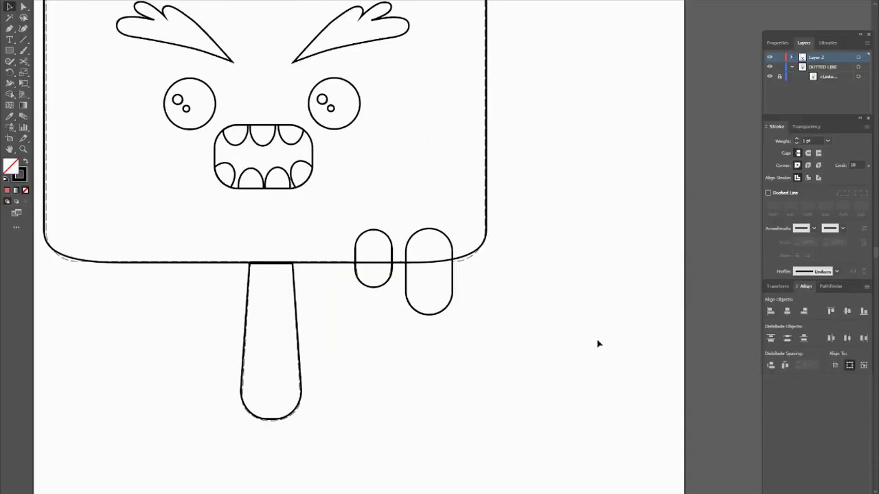
Step: Merge the small bottom drip into the popsicle body with the Shape Builder, with the body and both drips selected
drag(571, 334, 340, 195)
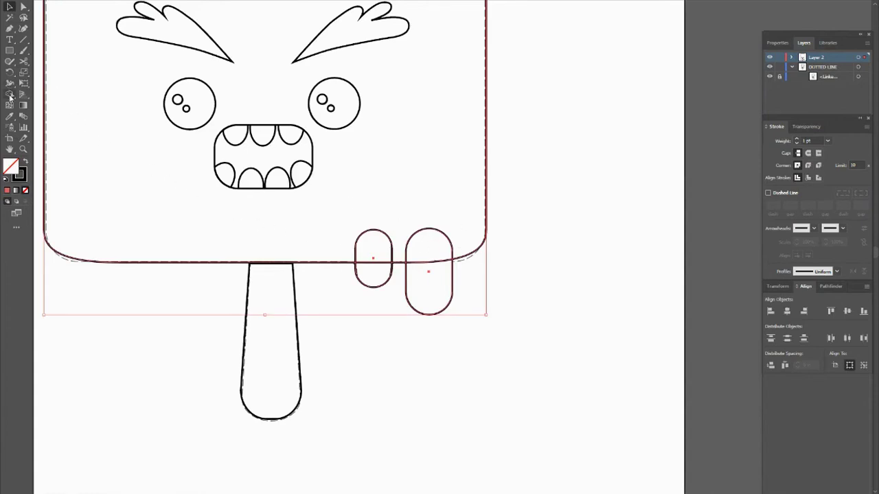
click(10, 94)
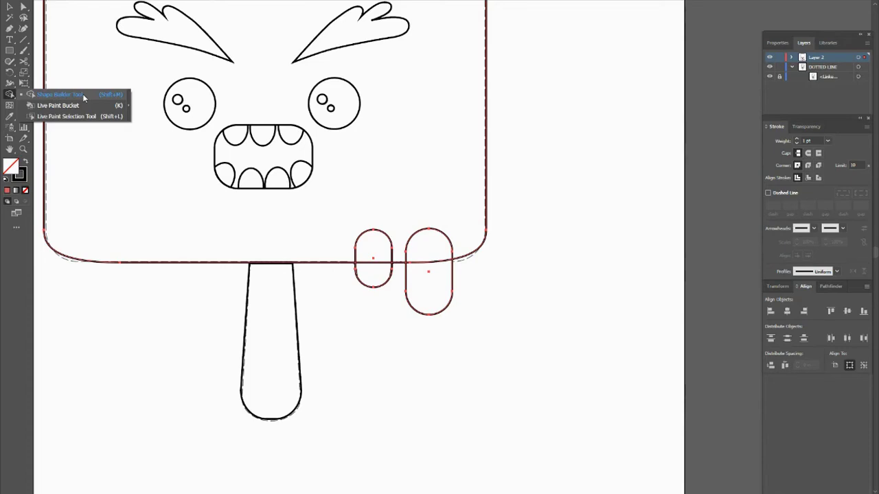
click(174, 94)
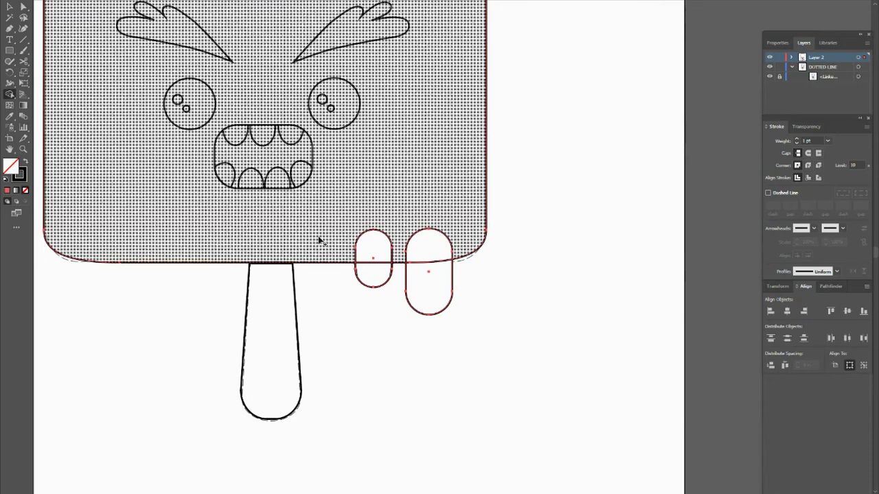
drag(375, 218, 378, 271)
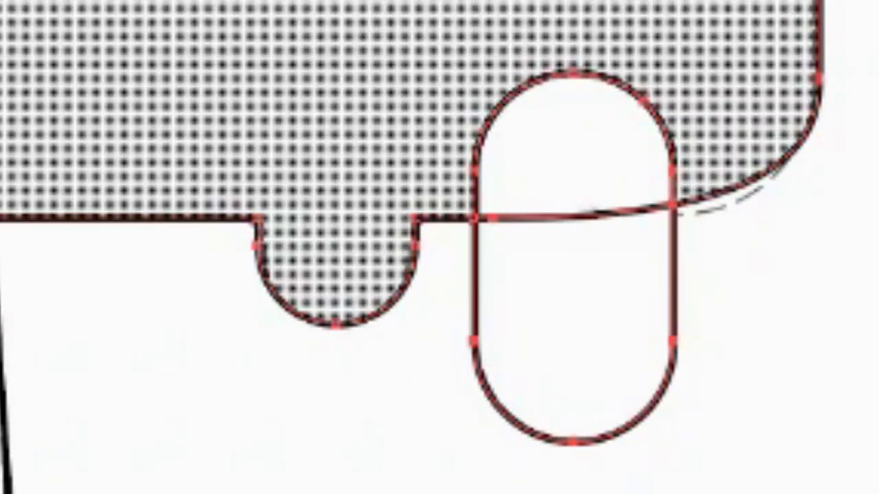
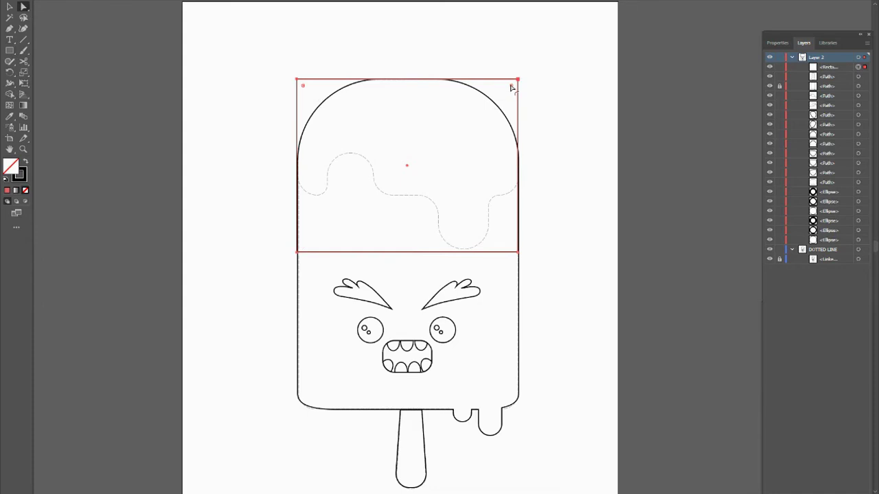
Step: Round the icing rectangle's upper corners to the body's dome and shorten it to the icing's dashed lower edge
drag(510, 88, 445, 173)
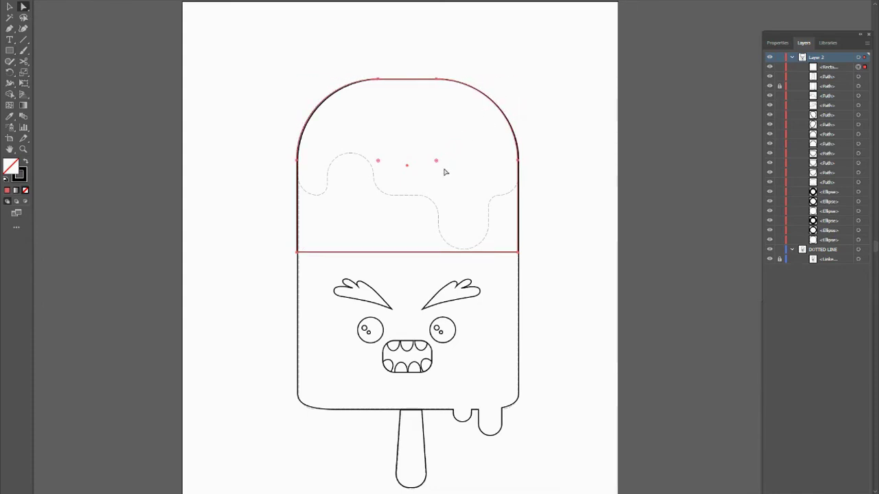
key(v)
drag(410, 252, 414, 198)
Step: Draw rectangles over the icing's long drip and its upward notch, and fully round the notch rectangle's corners
drag(15, 51, 63, 53)
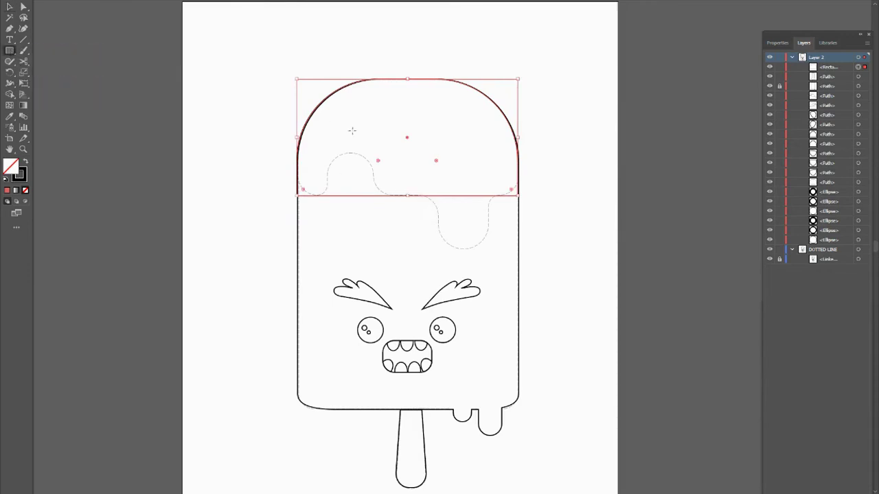
drag(435, 167, 491, 249)
drag(377, 215, 327, 151)
drag(379, 182, 375, 183)
drag(335, 160, 338, 184)
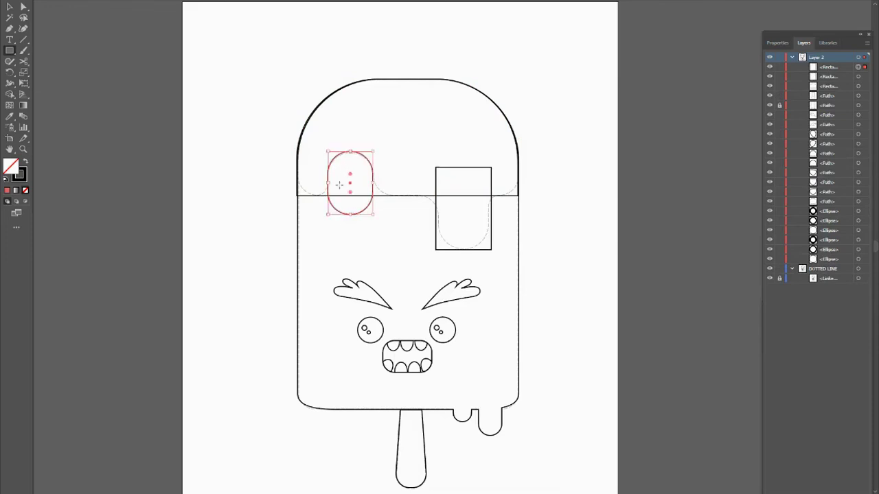
Step: Select the icing's long drip rectangle and fully round its corners
click(437, 168)
key(Escape)
click(9, 7)
click(443, 169)
click(22, 8)
drag(444, 177, 452, 216)
click(11, 7)
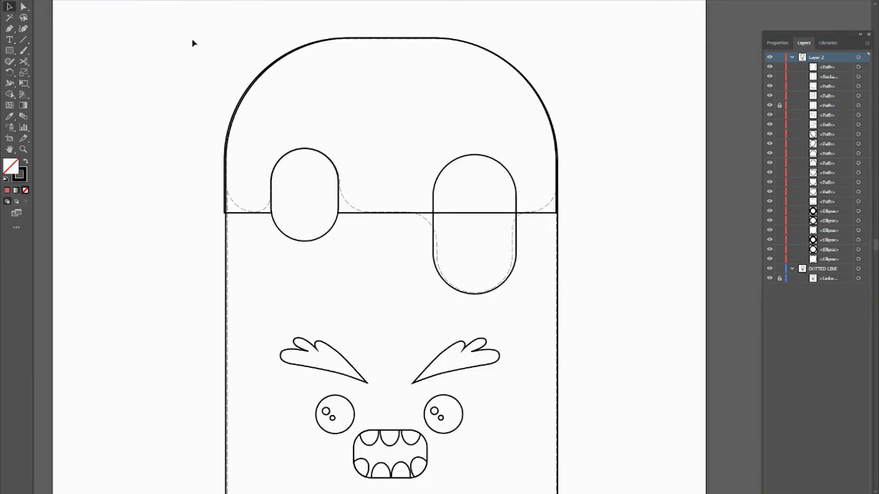
Step: Select the icing and its two rounded rectangles, cut out the notch and merge the long drip with the Shape Builder
drag(291, 93, 594, 298)
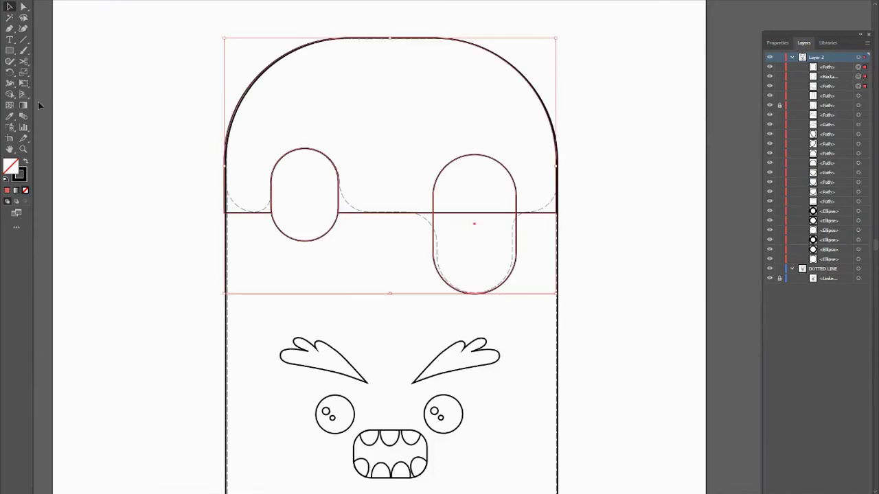
click(11, 95)
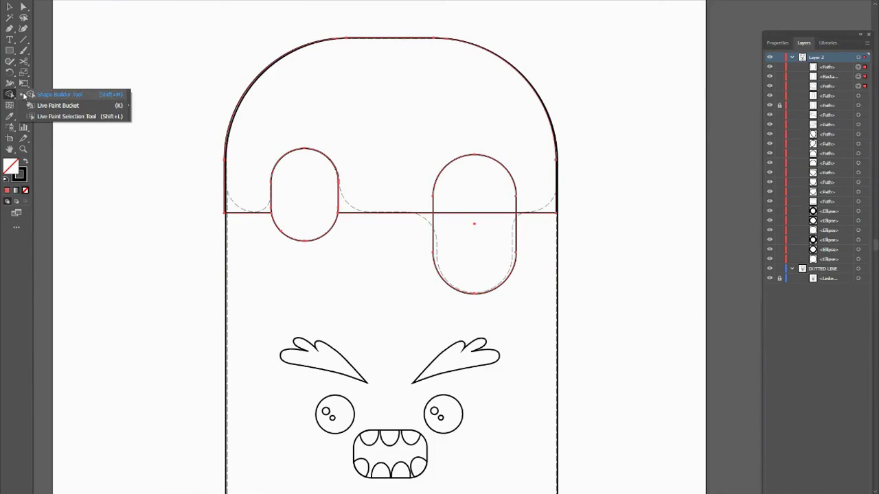
click(93, 96)
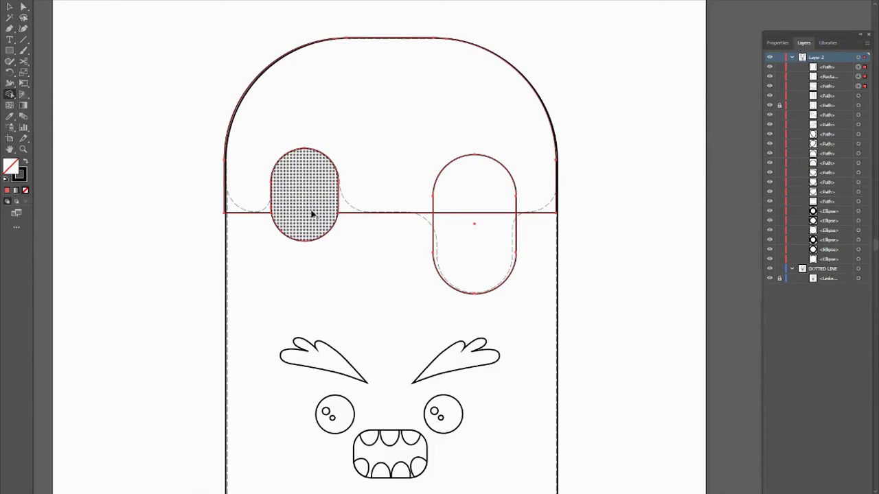
alt+click(312, 214)
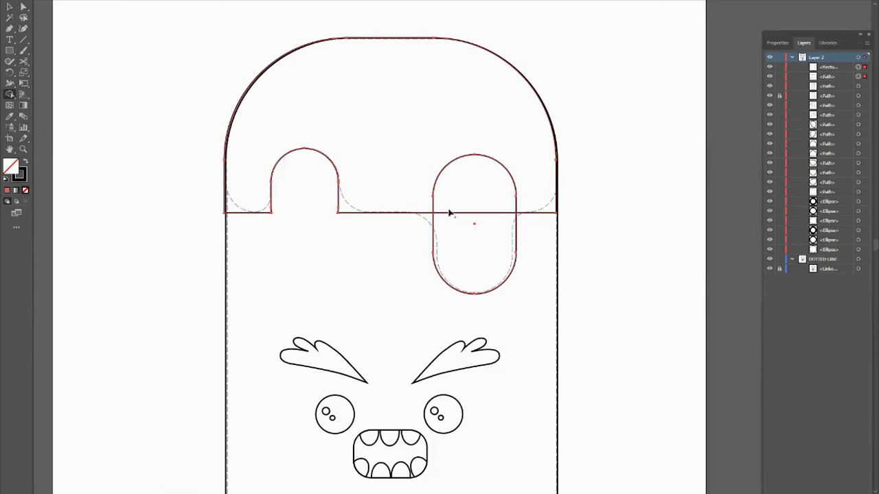
drag(473, 142, 476, 259)
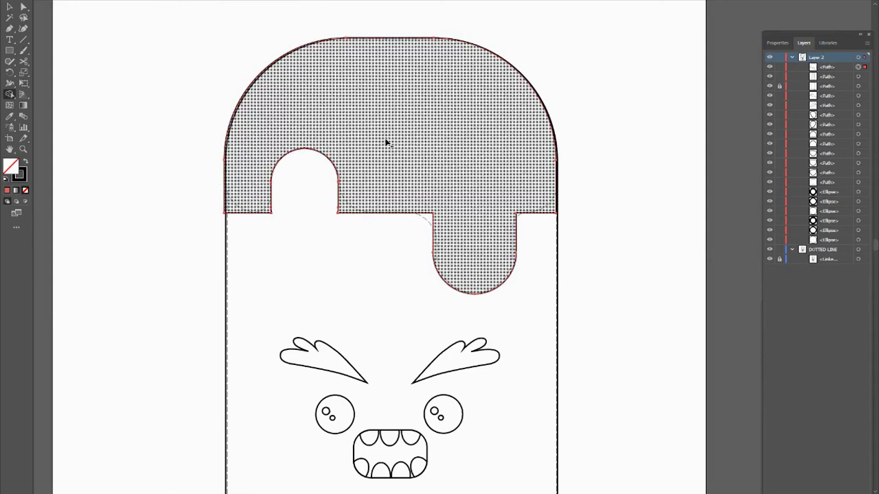
click(24, 7)
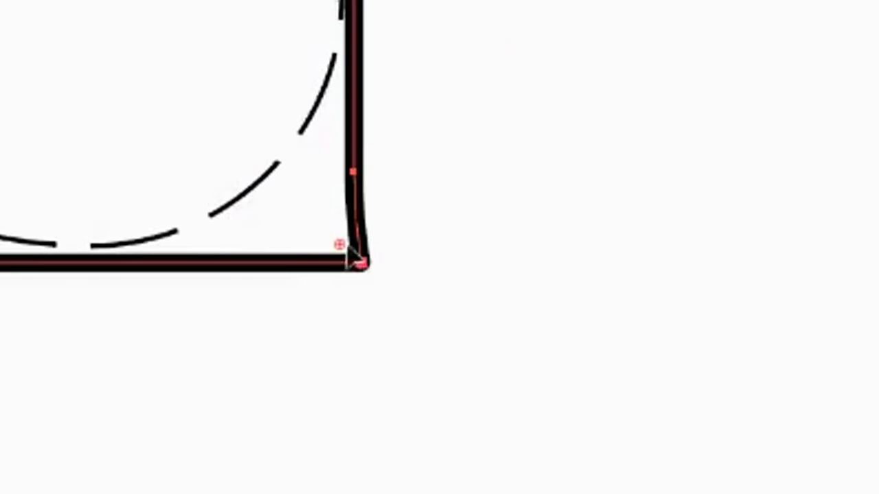
drag(360, 267, 321, 215)
key(ctrl+z)
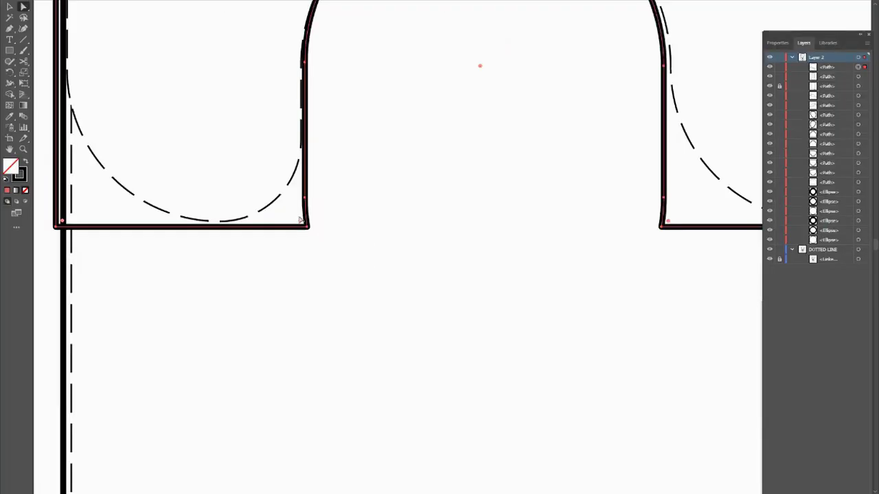
drag(301, 222, 307, 229)
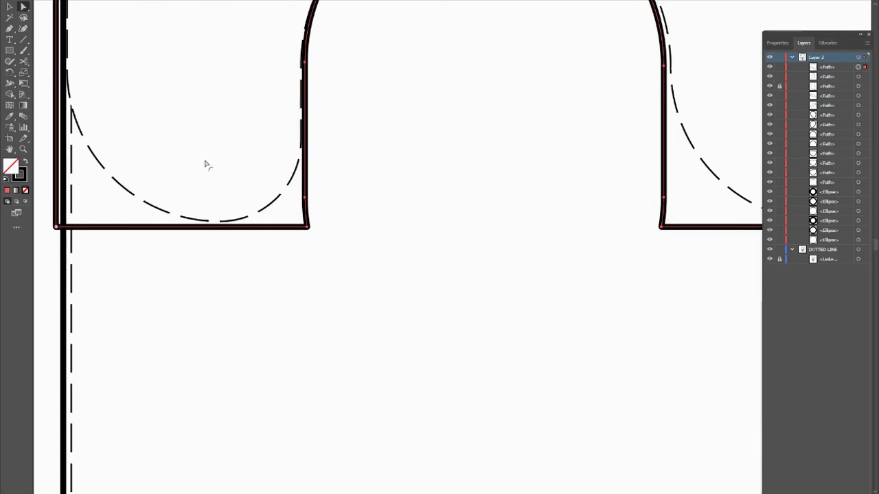
Step: Delete the extra anchor points just above the lower corners on both sides of the icing's notch
click(10, 30)
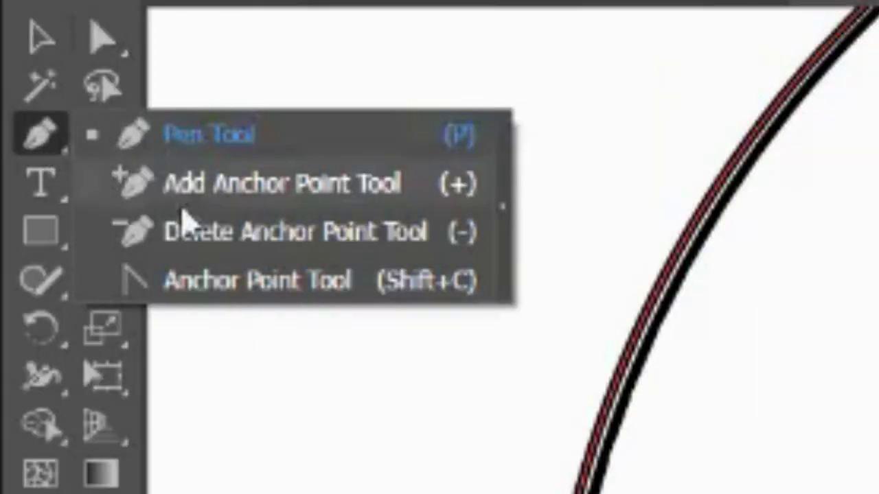
click(194, 233)
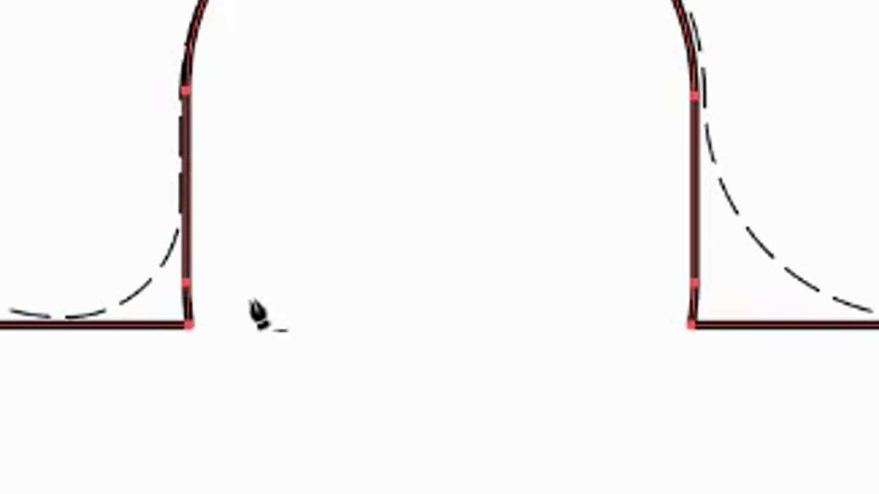
click(188, 286)
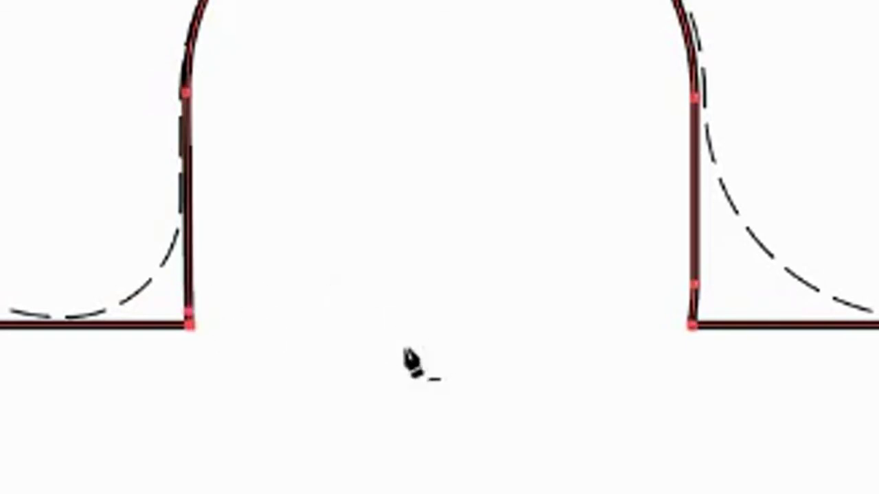
click(694, 285)
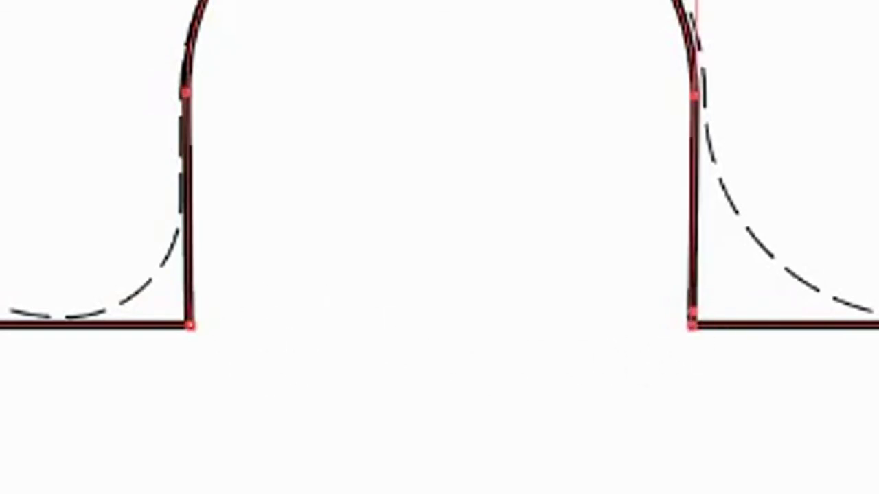
Step: Round the two lower corners of the icing's notch to follow the dashed curves
click(23, 7)
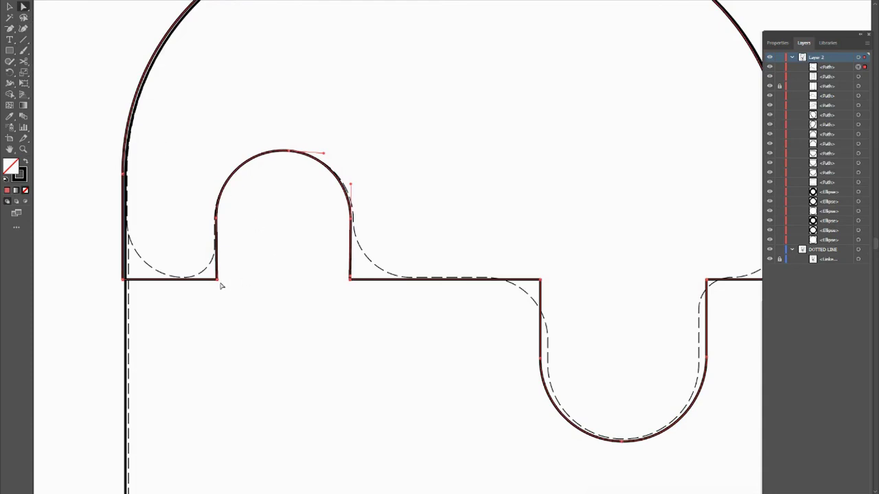
click(217, 280)
drag(210, 274, 179, 245)
click(351, 280)
drag(357, 273, 403, 228)
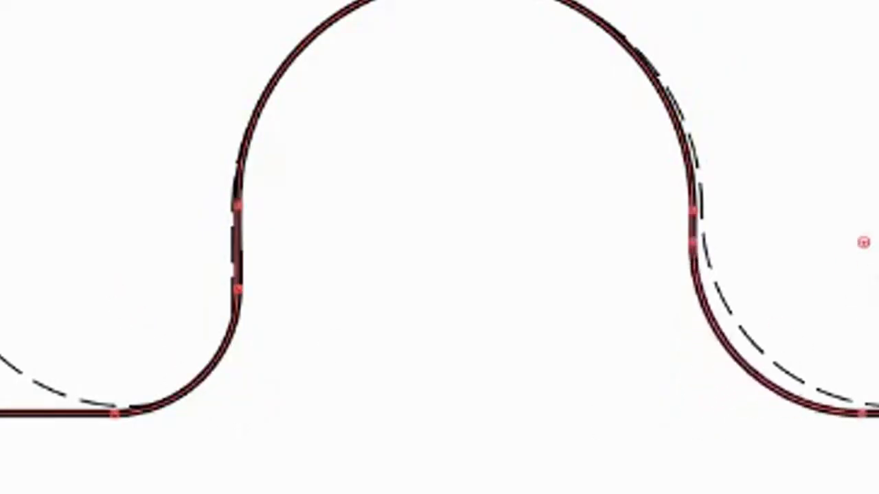
Step: Round the icing's two outer lower corners and both inner corners above the long drip to approximate the dashed outline
click(124, 278)
drag(131, 272, 200, 243)
click(539, 280)
drag(533, 286, 488, 319)
drag(660, 323, 496, 324)
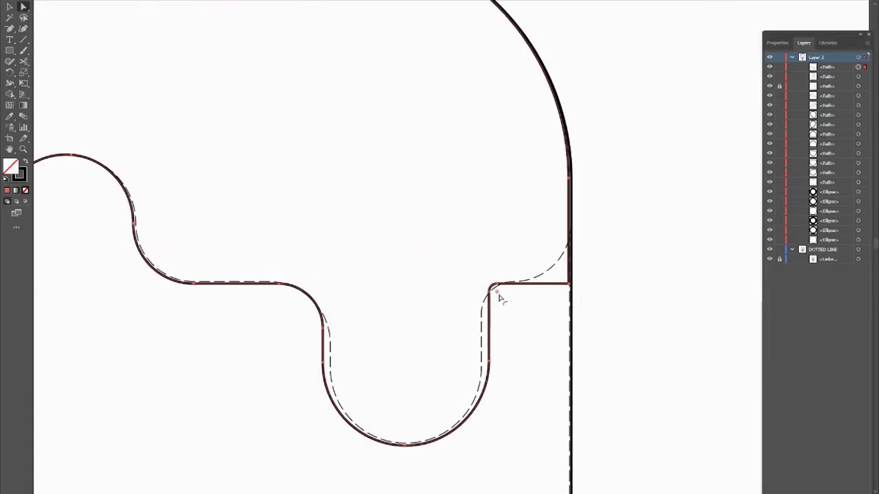
drag(496, 293, 521, 313)
drag(558, 269, 526, 233)
key(v)
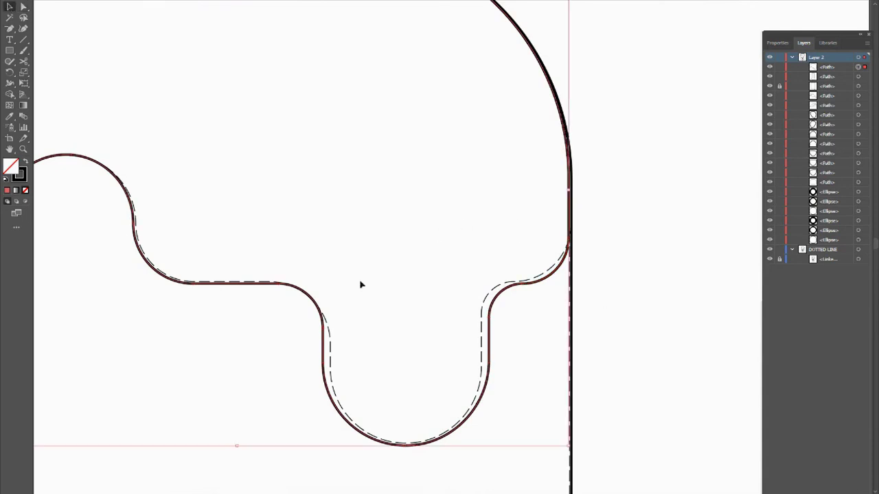
Step: Select the entire popsicle artwork and expand its fill and stroke
key(ctrl+0)
scroll(275, 247, down, 3)
drag(199, 48, 478, 458)
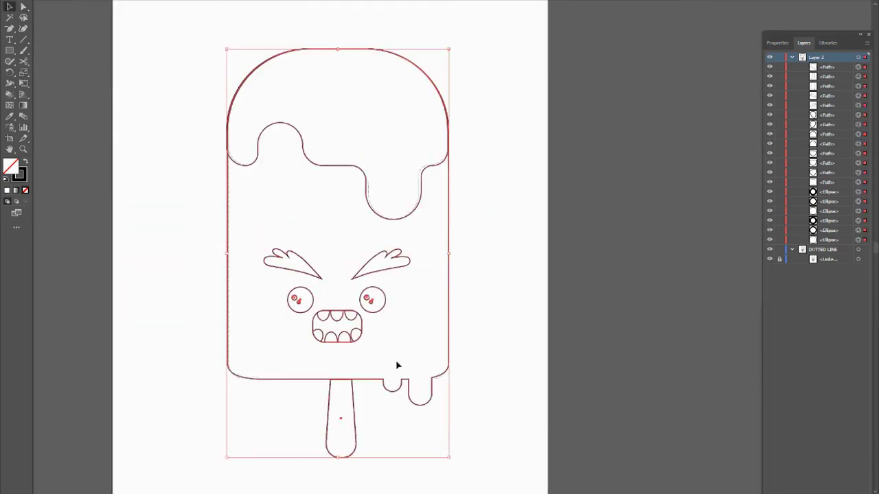
click(95, 4)
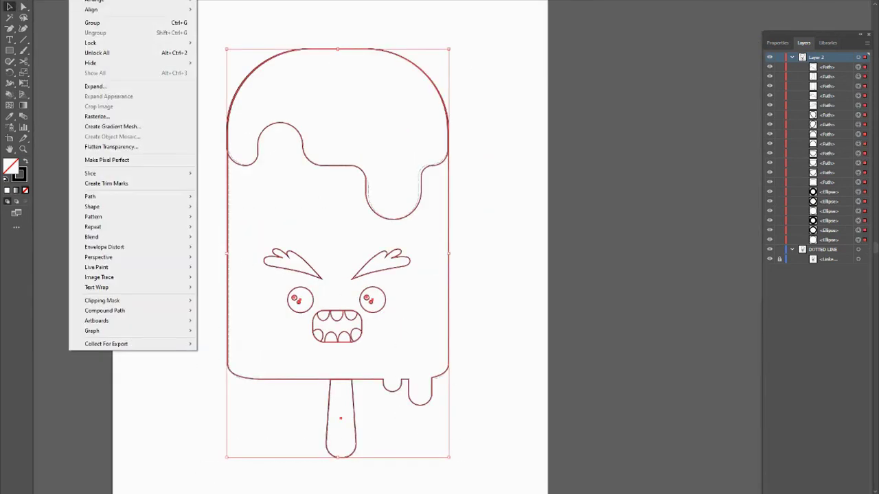
click(95, 88)
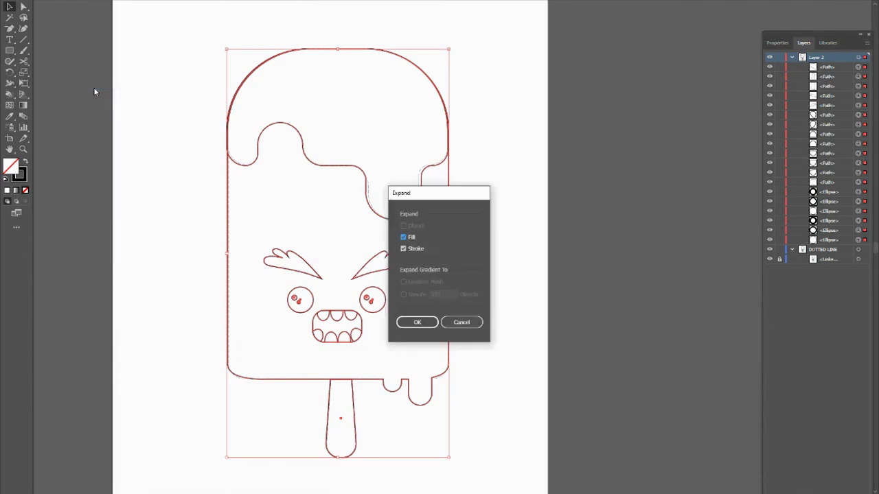
click(412, 321)
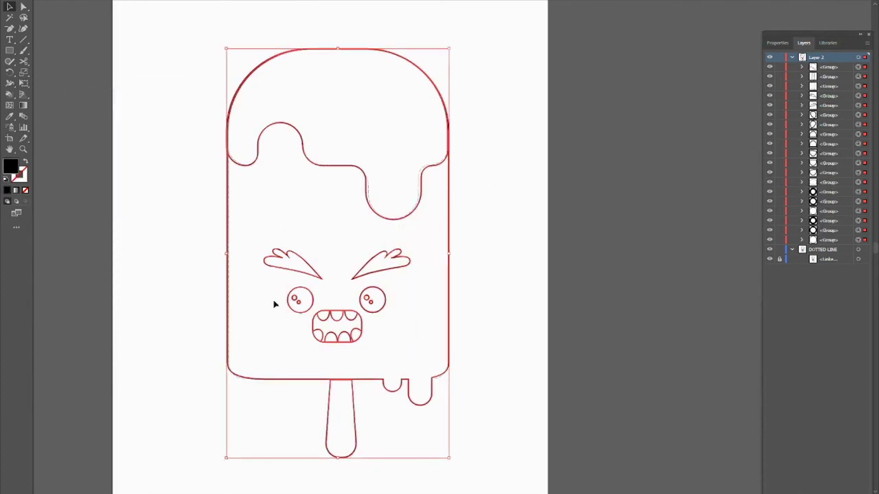
Step: Convert the expanded popsicle artwork into a Live Paint group
click(79, 0)
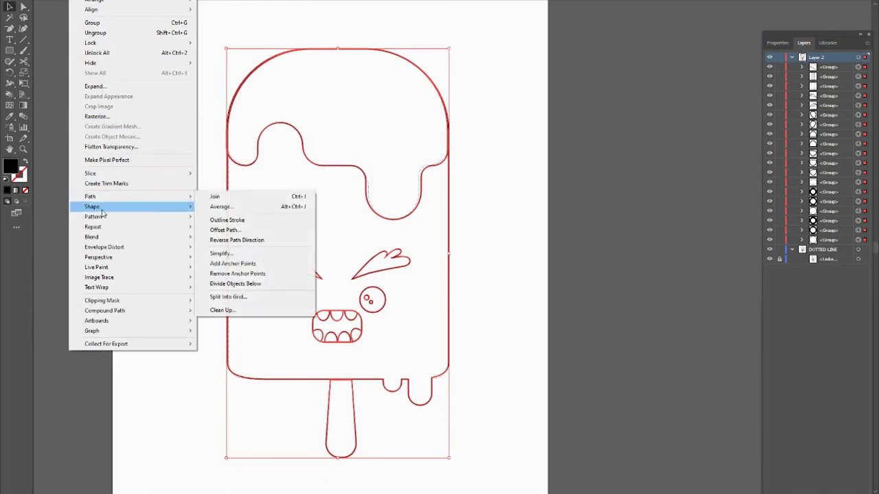
mouse_move(105, 269)
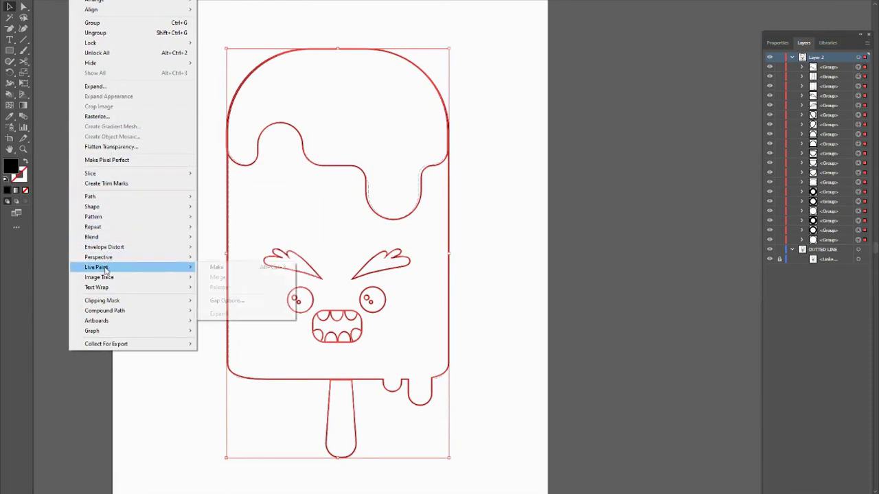
click(230, 269)
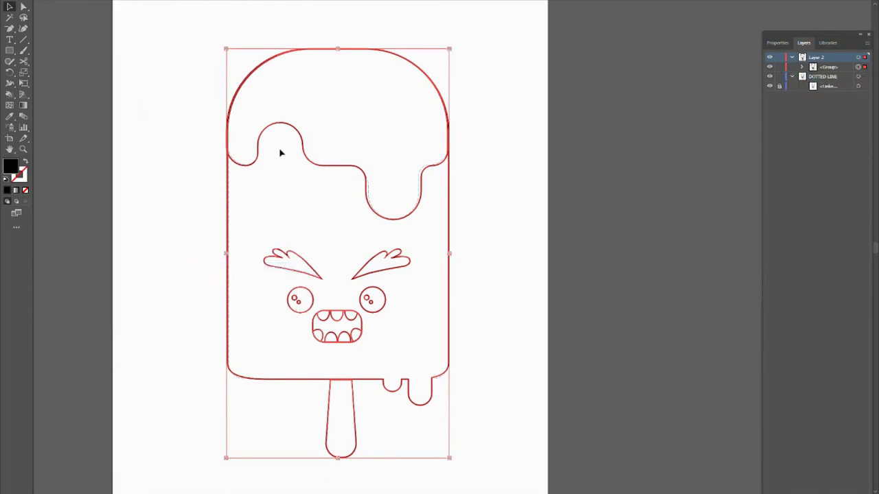
Step: Fill the icing with deep pink E23B6F using the Live Paint Bucket
click(9, 99)
mouse_move(10, 96)
mouse_down()
mouse_move(72, 112)
mouse_move(98, 108)
mouse_up()
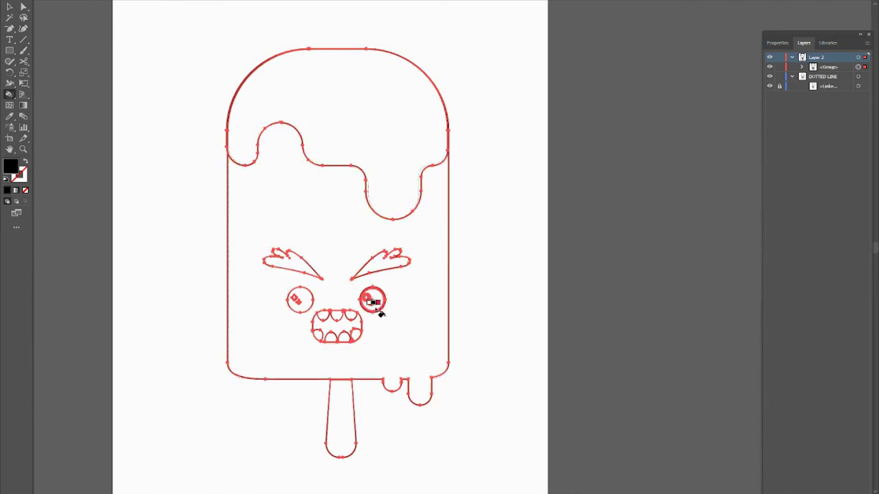
double_click(13, 169)
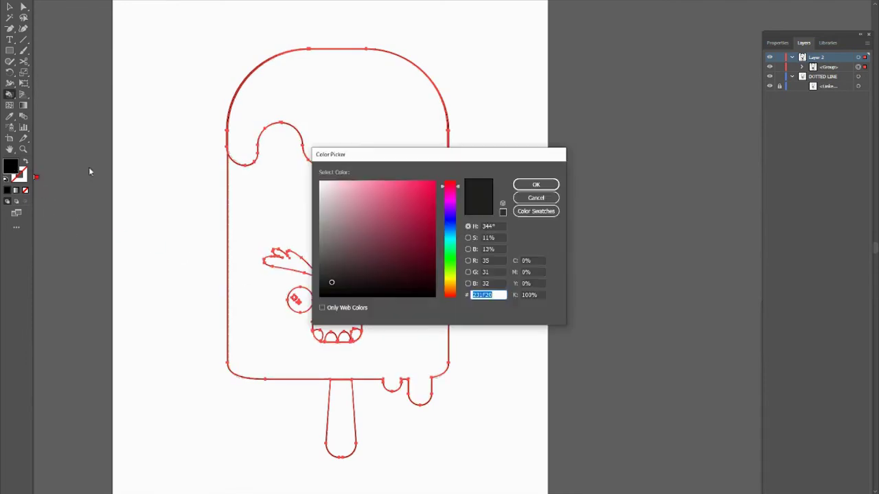
drag(376, 154, 520, 151)
click(589, 215)
drag(563, 204, 559, 184)
click(580, 195)
click(552, 189)
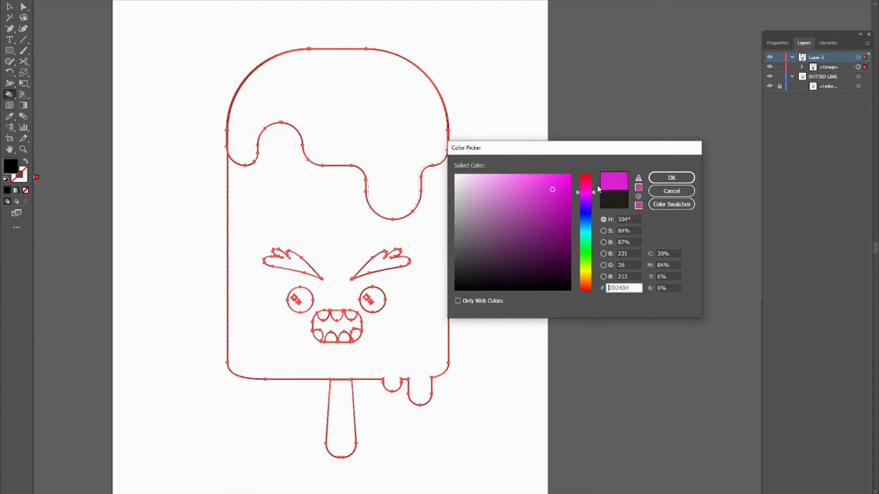
click(584, 182)
click(672, 178)
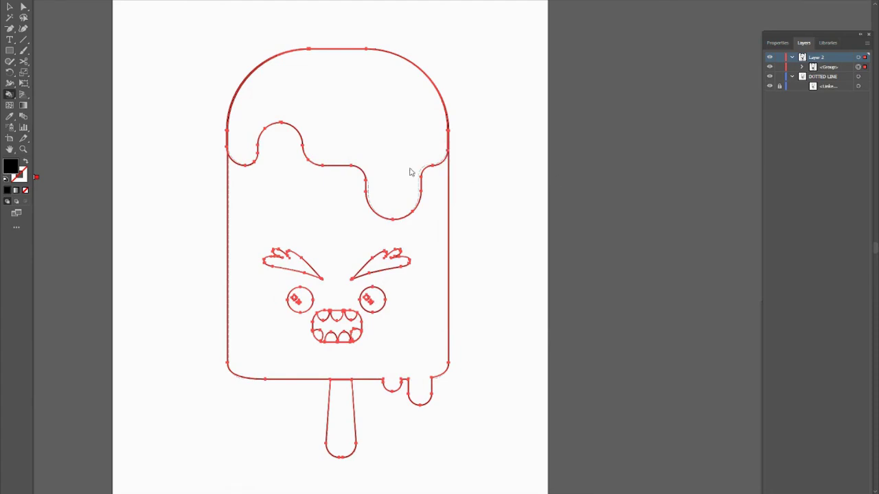
click(368, 130)
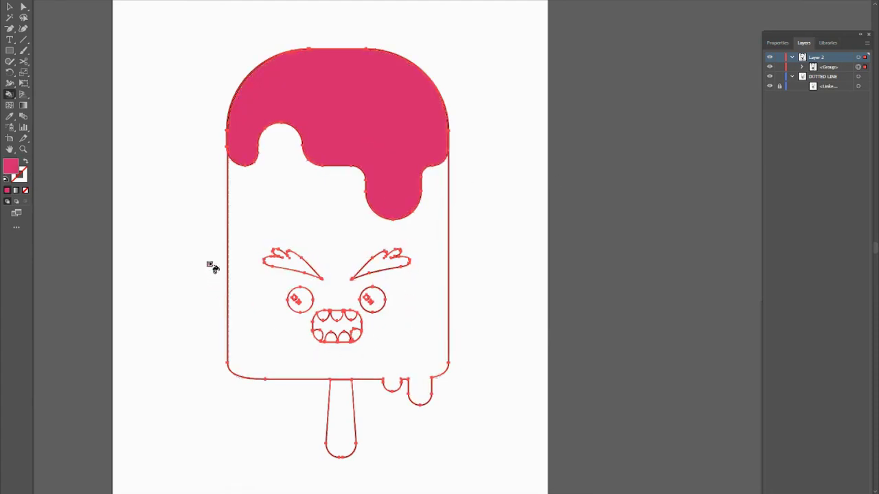
Step: Fill the popsicle body and its bottom drips with blue 17AADD
double_click(14, 170)
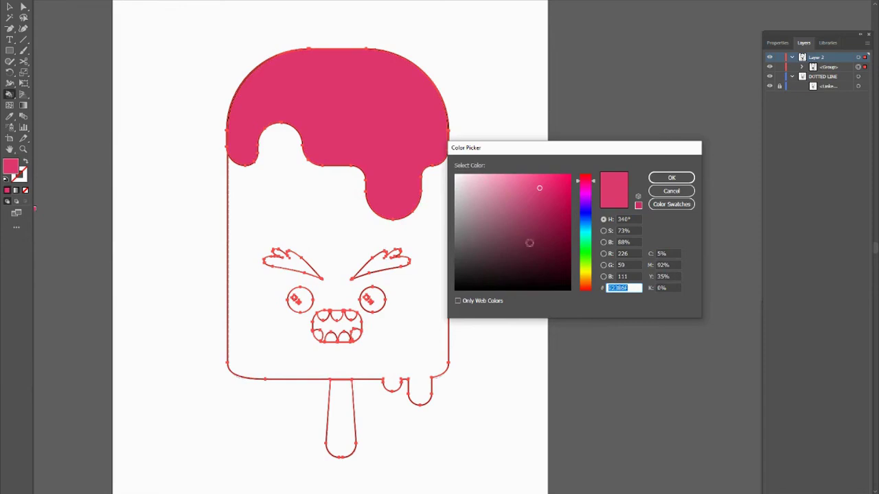
drag(584, 214, 584, 228)
click(559, 189)
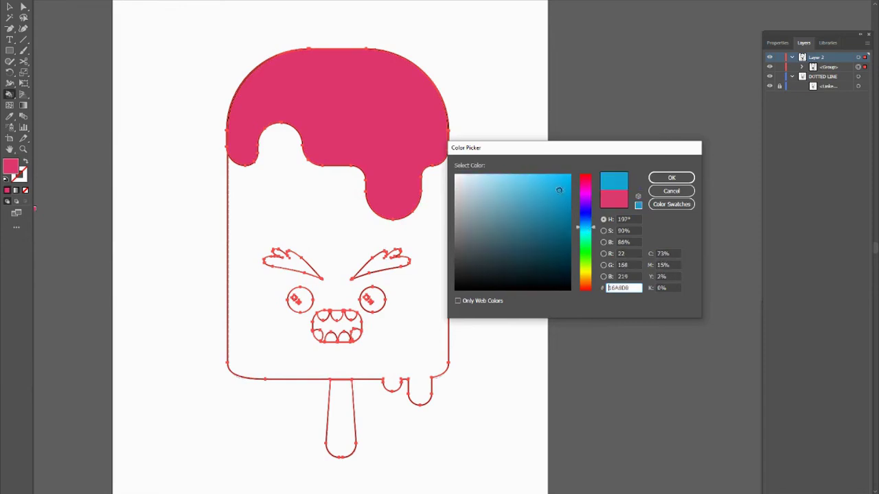
click(655, 180)
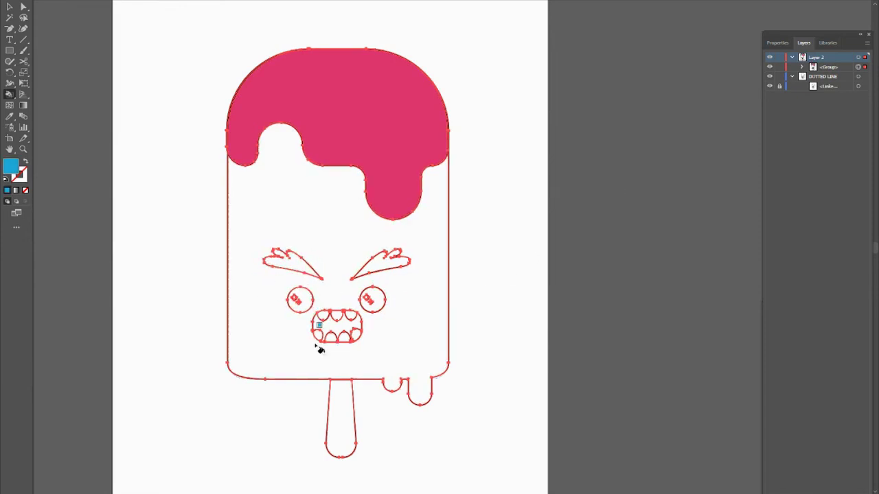
click(295, 354)
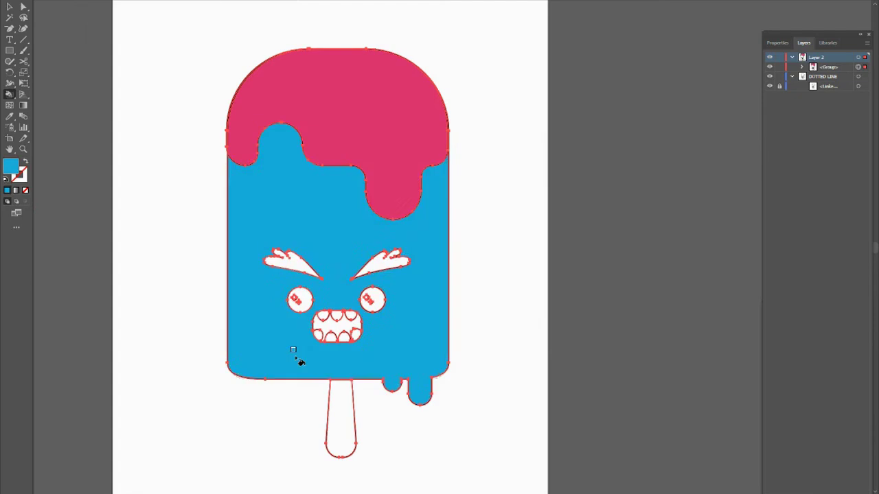
Step: Fill both eyes and both eyebrows with a near-black colour, leaving the eye highlights unfilled
double_click(14, 167)
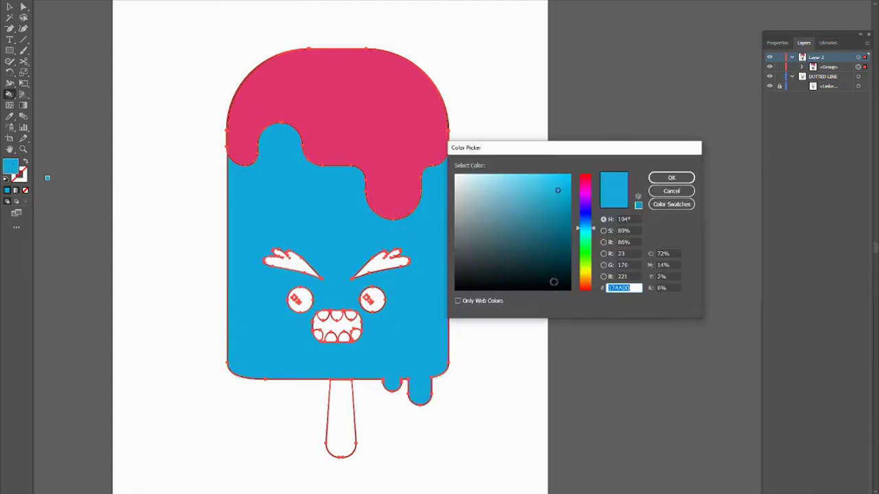
click(554, 282)
click(670, 178)
click(378, 300)
click(307, 301)
click(374, 266)
click(295, 264)
Step: Fill the mouth interior around the teeth with light pink EF89C6
double_click(12, 167)
click(504, 182)
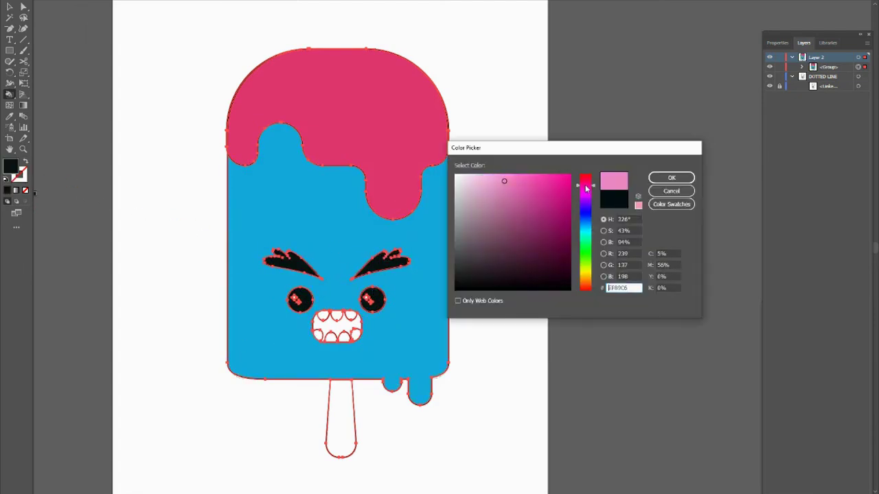
click(670, 178)
click(338, 327)
Step: Fill the popsicle stick with a light tan colour and deselect the artwork
double_click(12, 168)
click(586, 280)
click(562, 265)
click(505, 182)
click(670, 178)
click(342, 423)
click(10, 6)
click(186, 49)
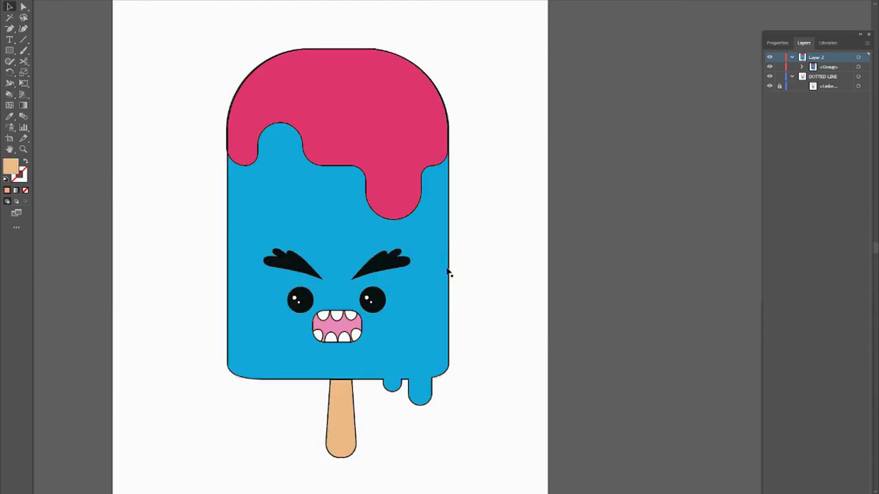